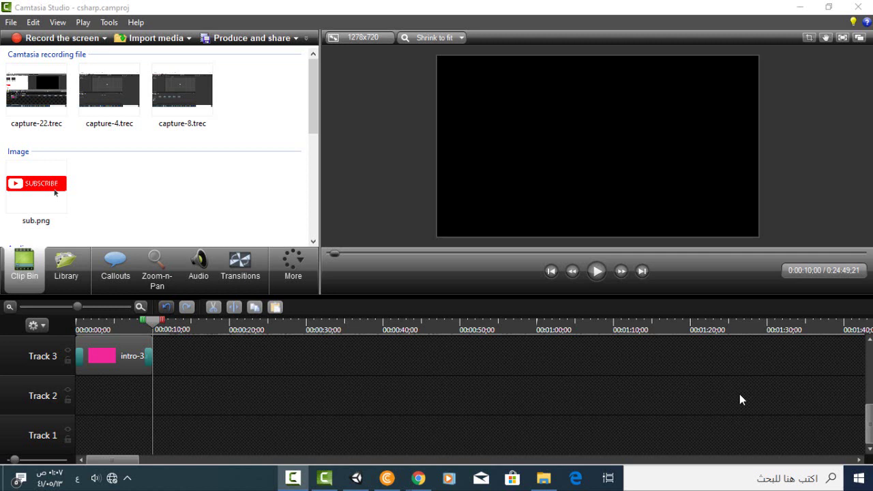
# Step: Bring Unity forward and select the blue, green and red birds in turn
pyautogui.click(359, 478)
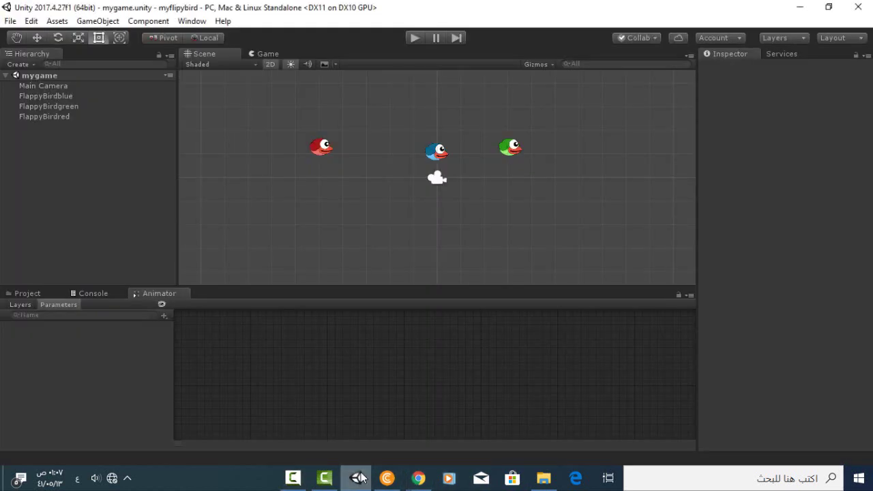
pyautogui.click(435, 154)
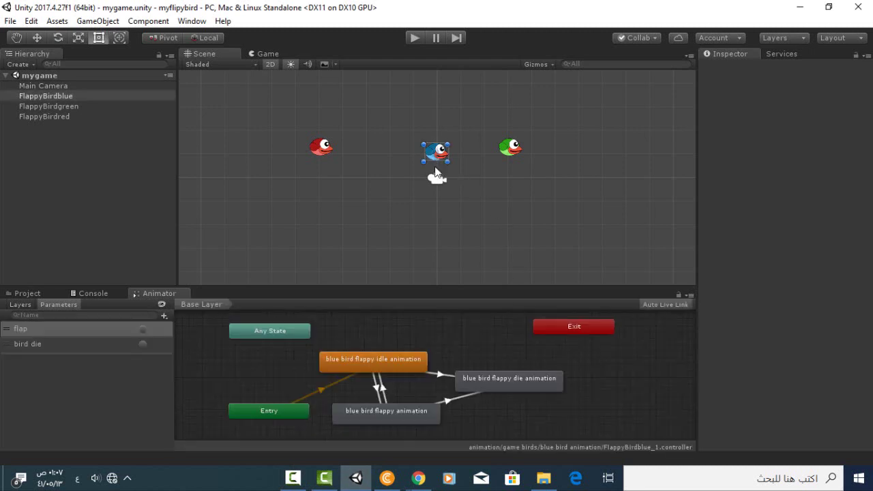
pyautogui.click(508, 152)
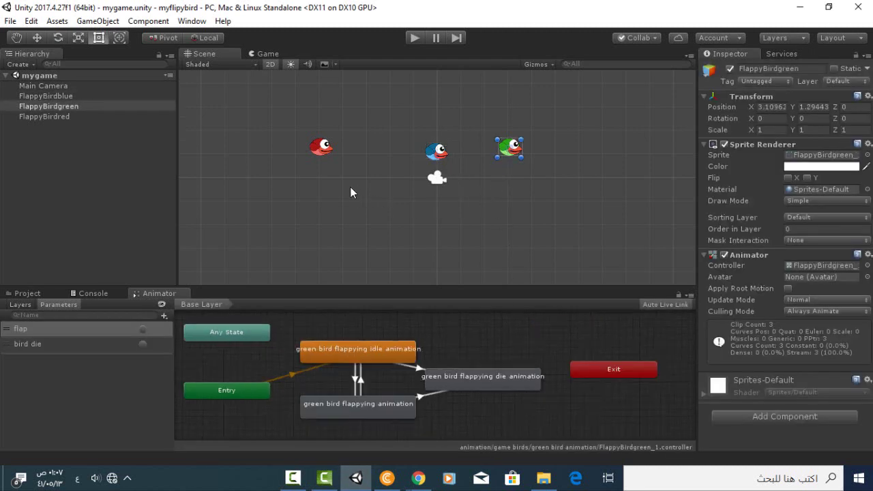
pyautogui.click(324, 153)
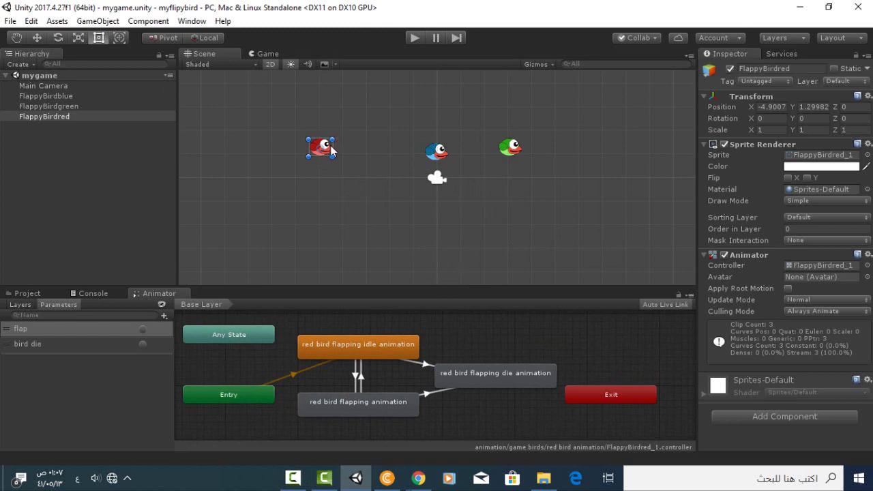
pyautogui.click(437, 154)
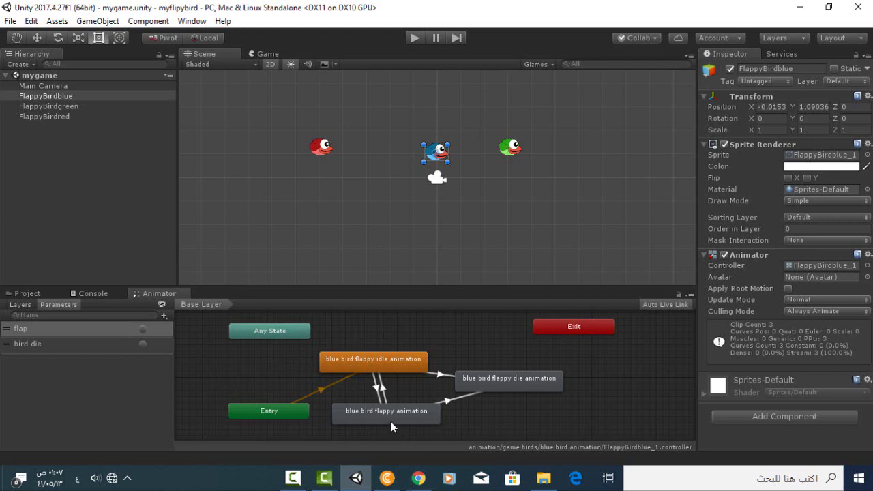
# Step: Enter Play mode and fire the flap trigger for the blue and red birds
pyautogui.click(415, 38)
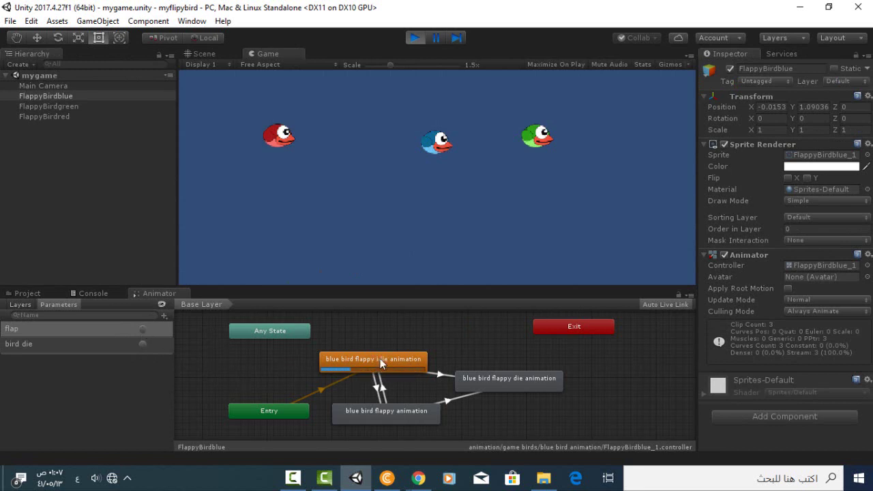
pyautogui.click(142, 330)
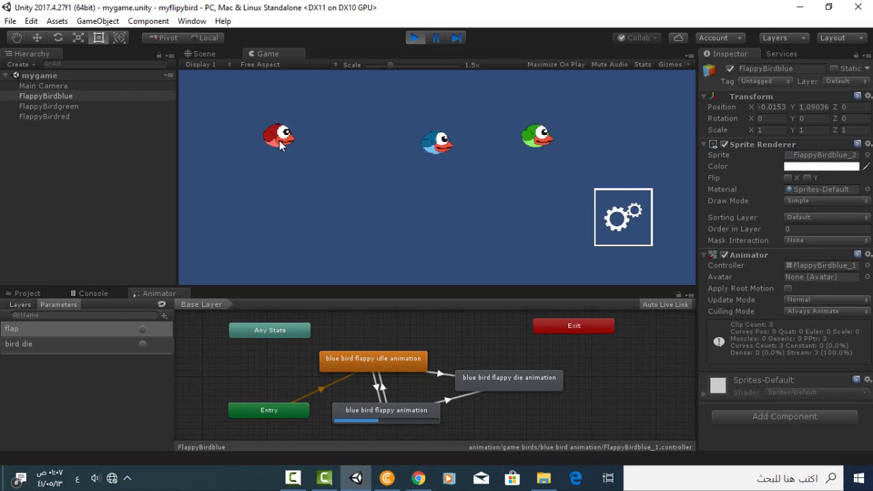
pyautogui.click(203, 53)
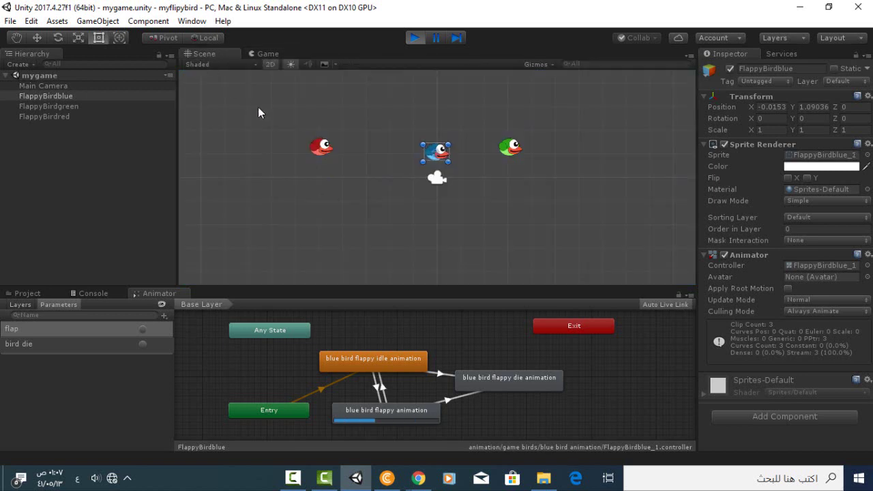
pyautogui.click(316, 148)
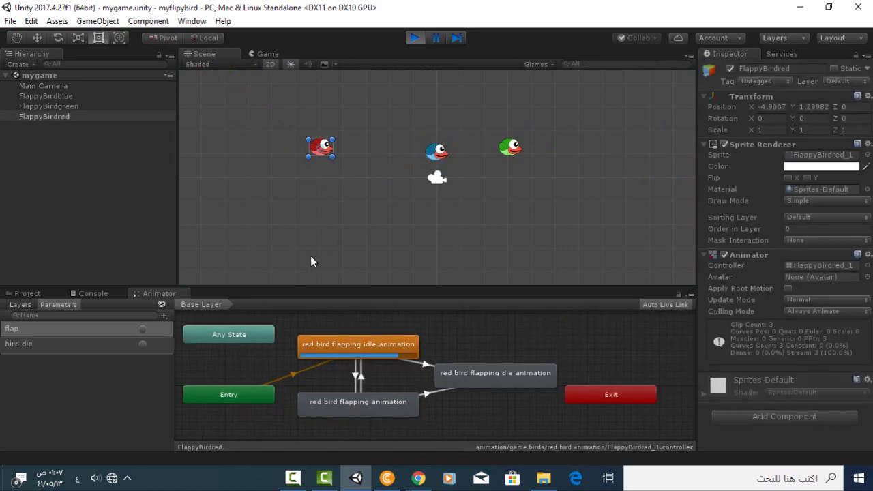
pyautogui.click(142, 329)
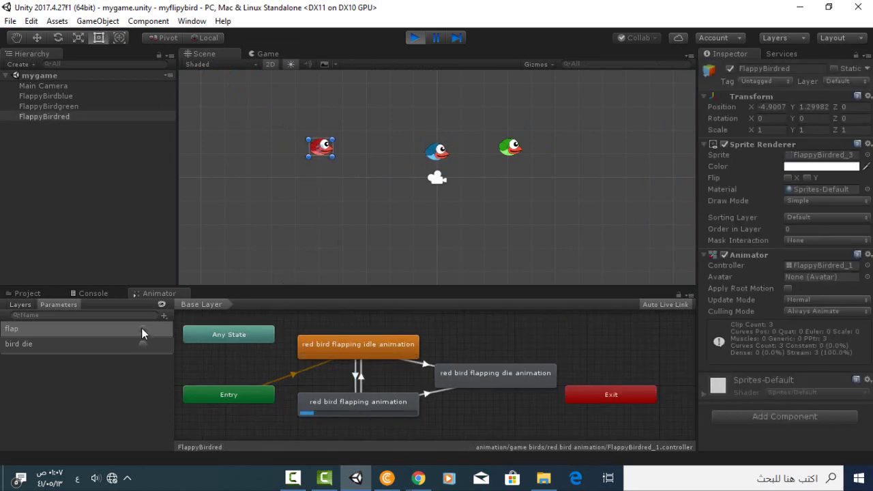
# Step: Fire the green bird's flap trigger, then stop Play mode
pyautogui.click(507, 153)
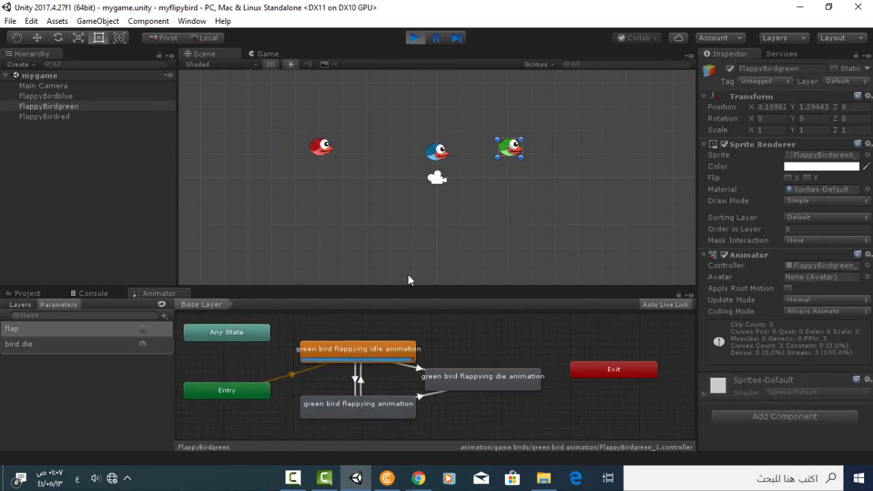
pyautogui.click(143, 329)
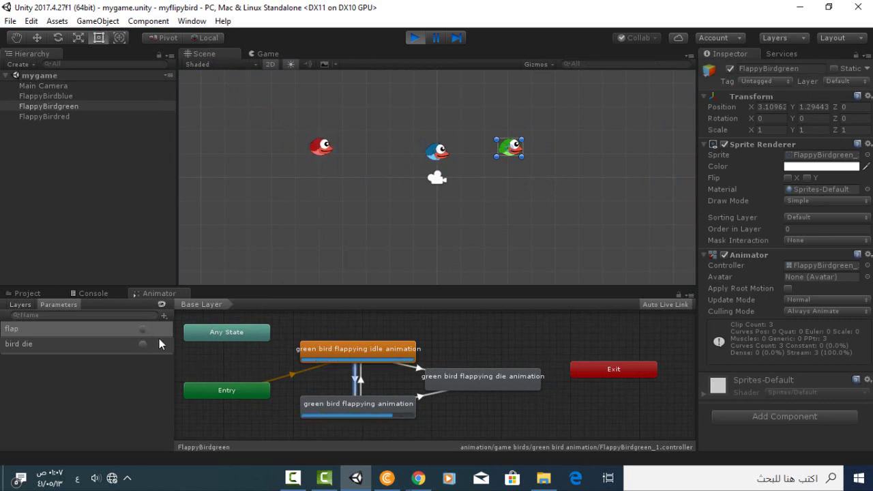
pyautogui.click(269, 55)
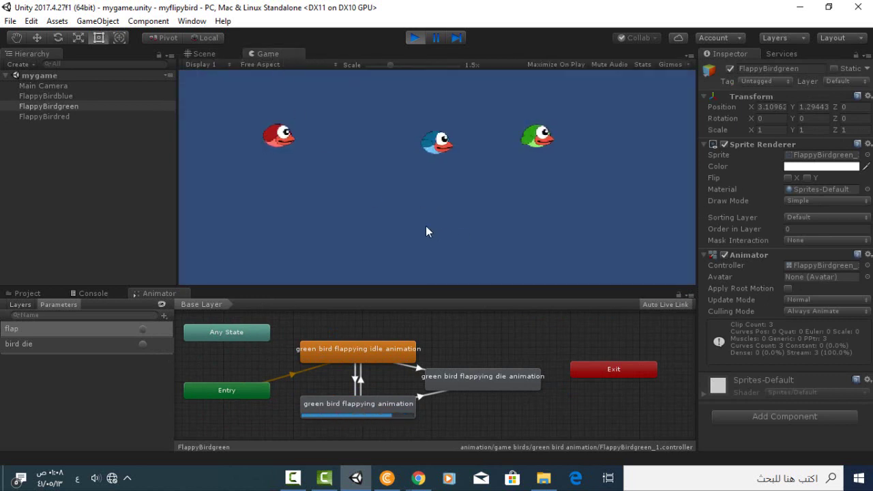
pyautogui.click(419, 38)
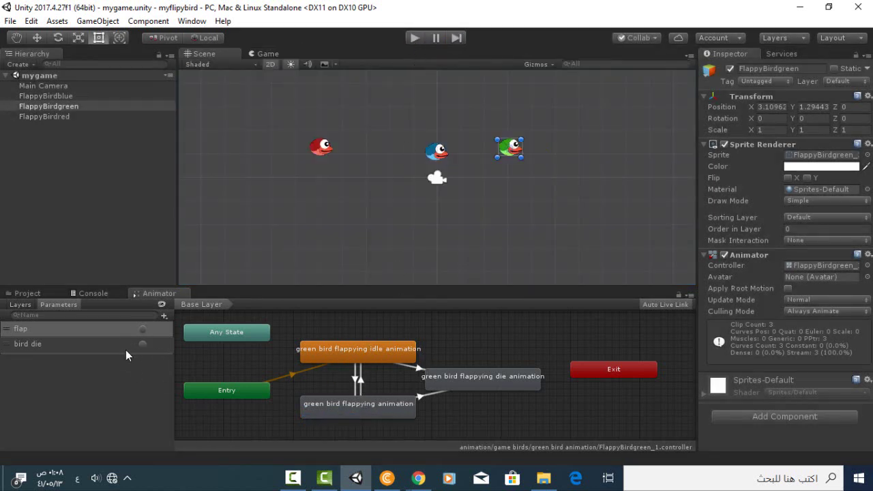
pyautogui.click(379, 358)
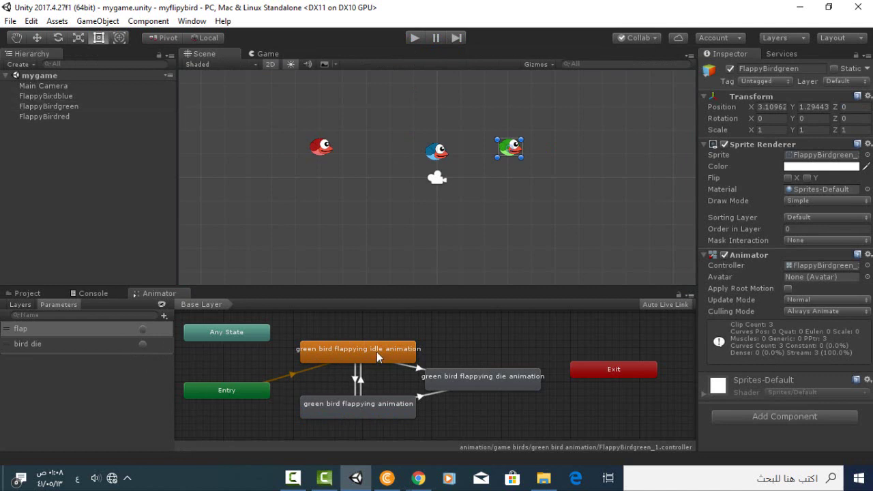
pyautogui.click(356, 380)
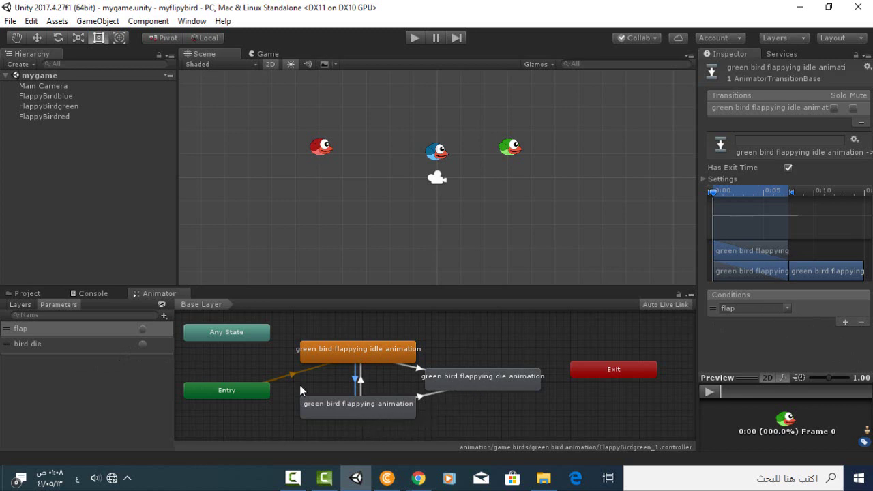
pyautogui.click(76, 349)
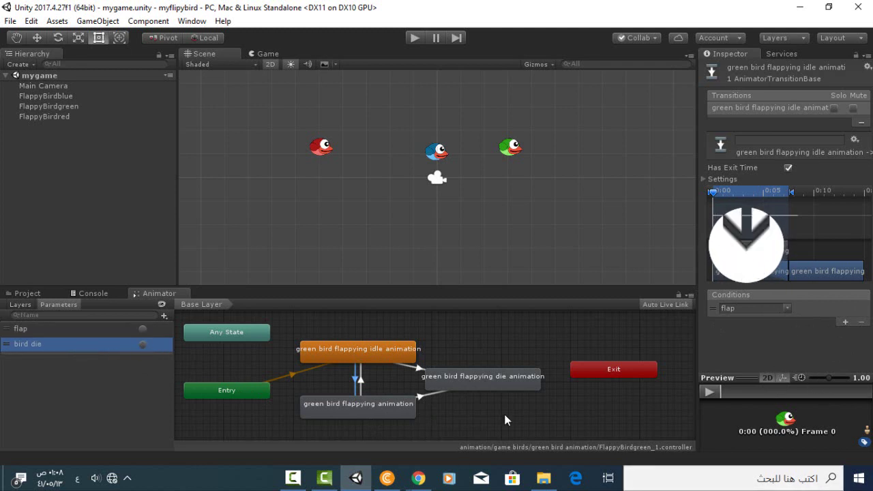
pyautogui.click(420, 370)
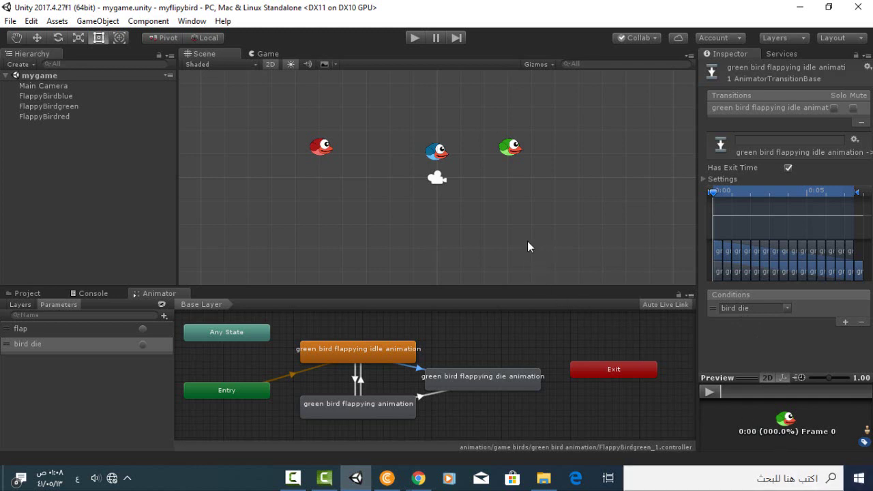
pyautogui.click(437, 153)
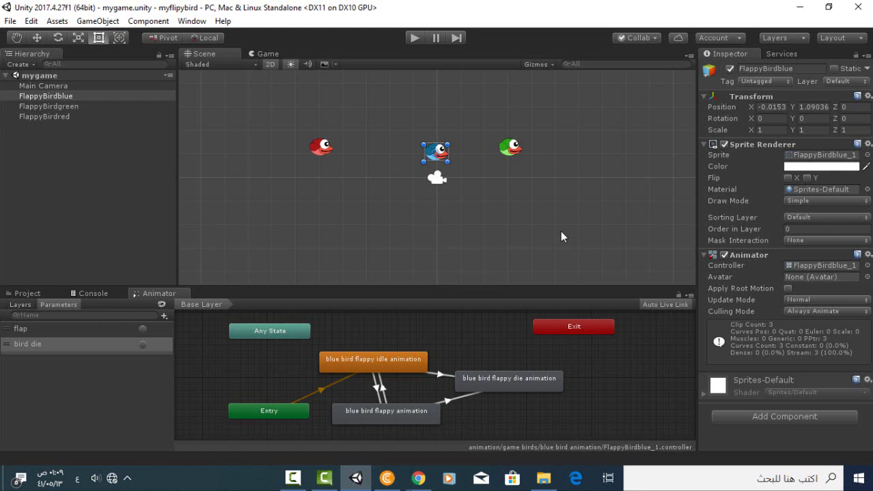
# Step: Add a Circle Collider 2D from the Physics 2D components to FlappyBirdblue
pyautogui.click(510, 234)
pyautogui.click(435, 157)
pyautogui.click(779, 415)
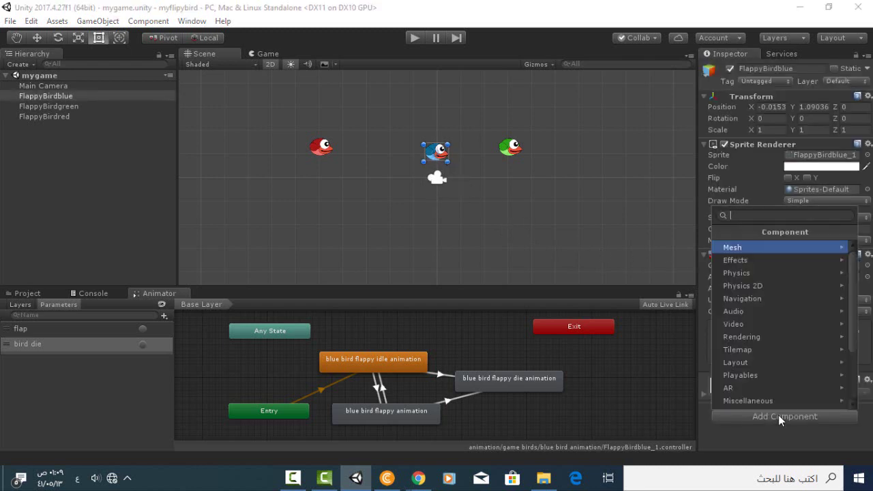
pyautogui.click(747, 290)
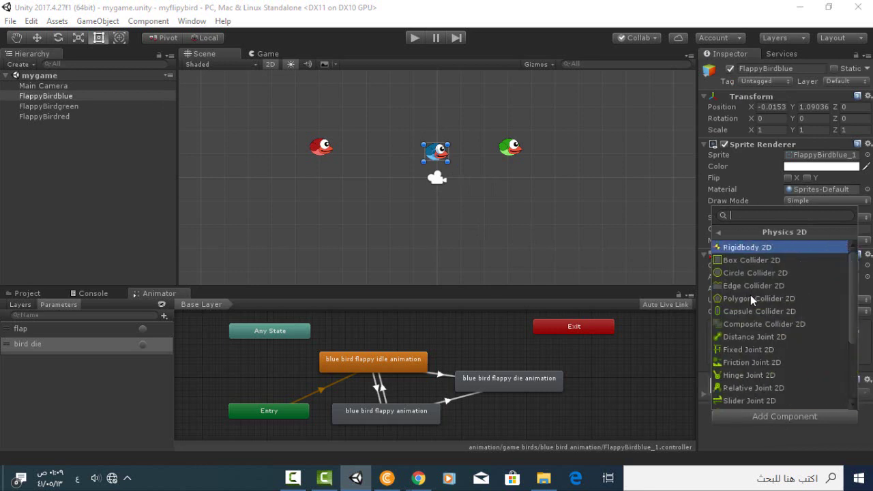
pyautogui.click(790, 274)
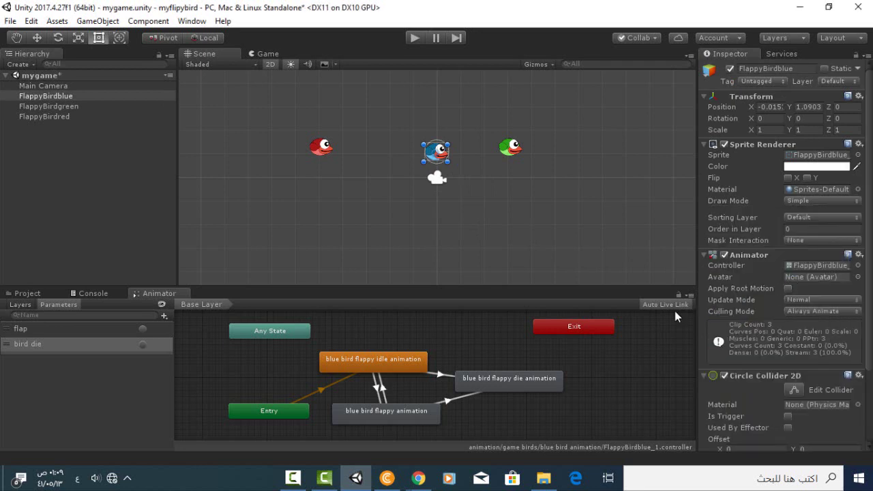
pyautogui.scroll(3, 457, 171)
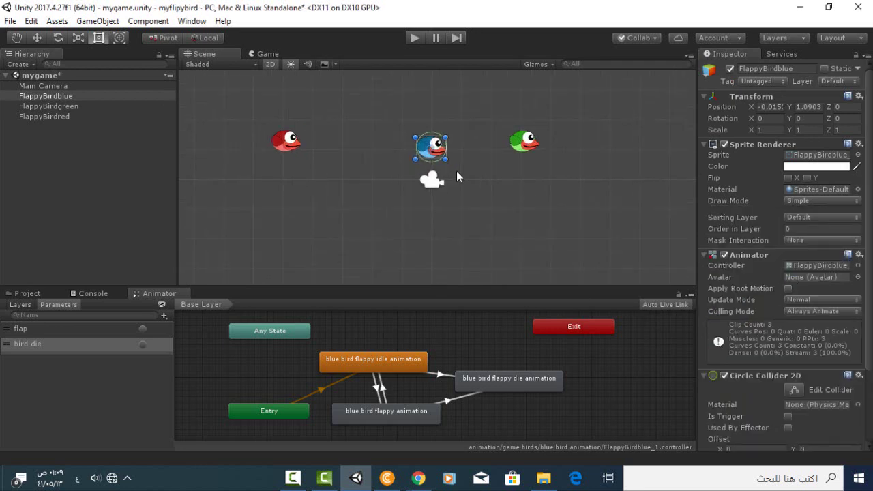
pyautogui.scroll(1, 457, 171)
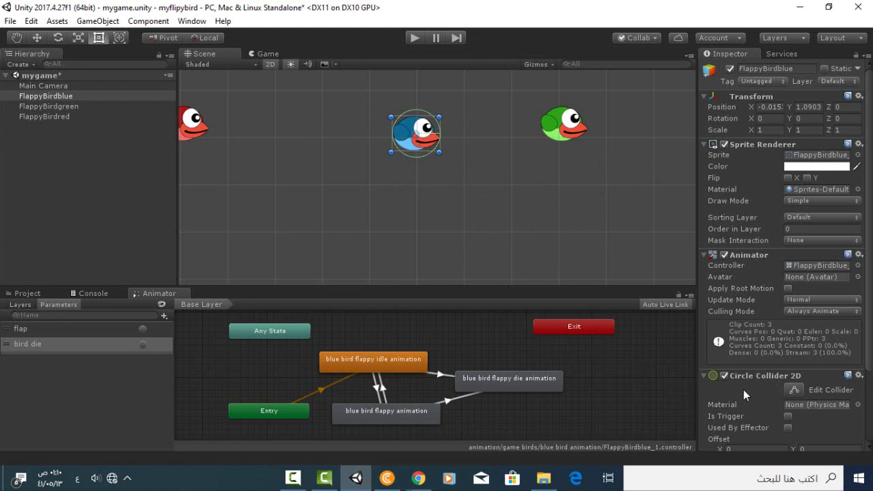
# Step: Set the blue bird's Circle Collider 2D Radius to 0.4 and Offset X to -0.03
pyautogui.scroll(-3, 743, 390)
pyautogui.scroll(-1, 750, 385)
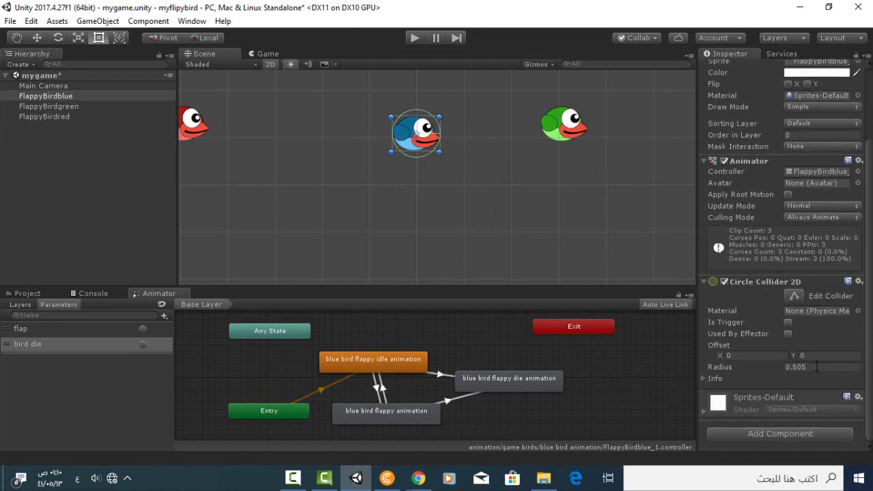
pyautogui.click(748, 367)
pyautogui.write('0.4')
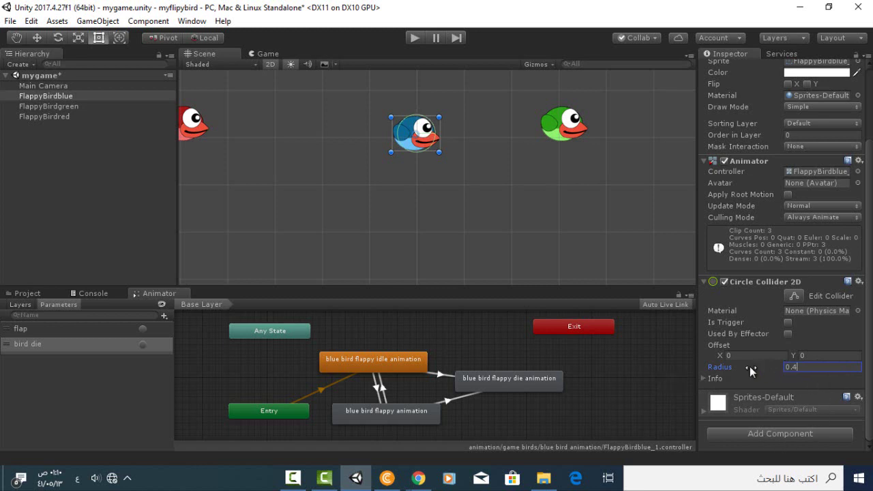
pyautogui.click(738, 355)
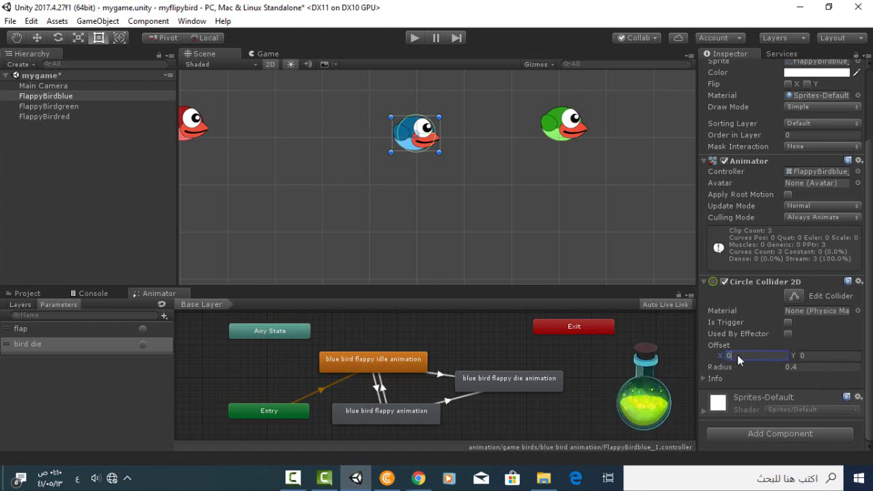
pyautogui.write('.03')
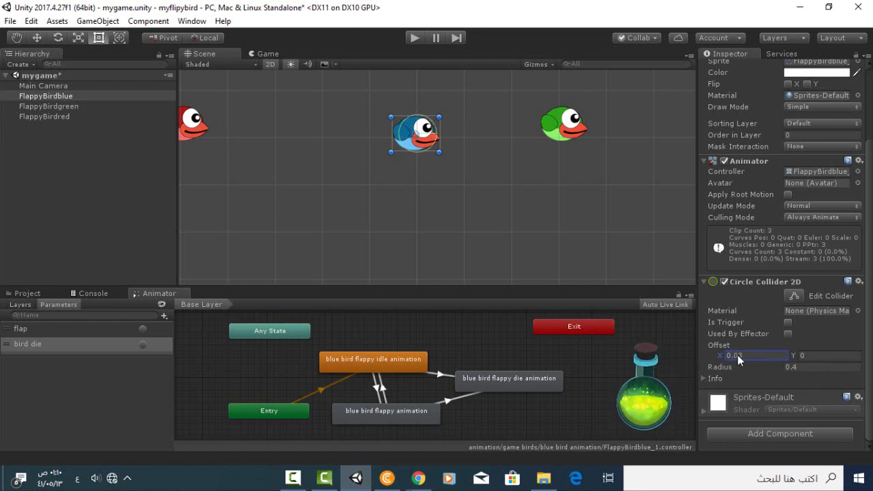
pyautogui.press('Return')
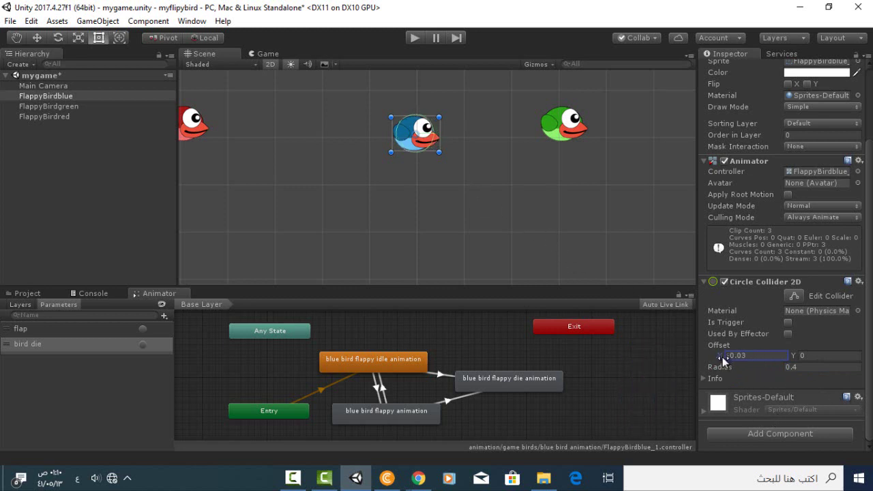
pyautogui.moveTo(720, 354); pyautogui.dragTo(723, 357)
# Step: Add a Rigidbody 2D to the blue bird and play-test it falling under gravity
pyautogui.click(771, 434)
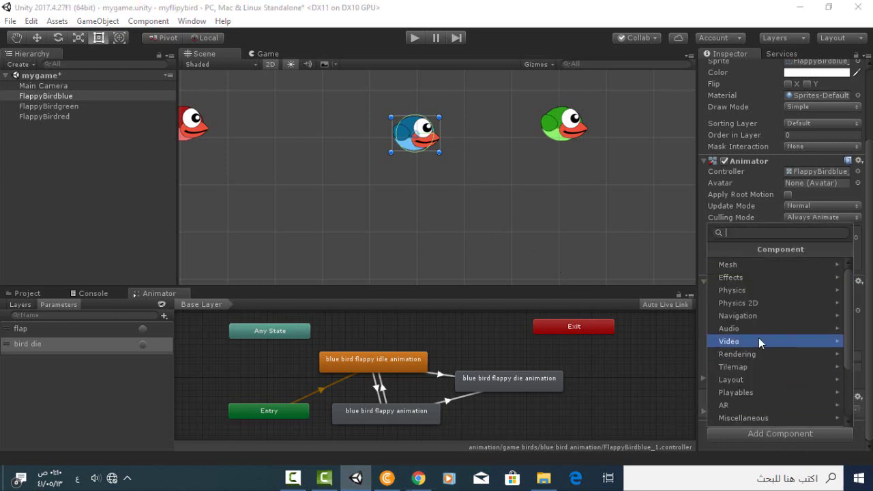
pyautogui.click(763, 304)
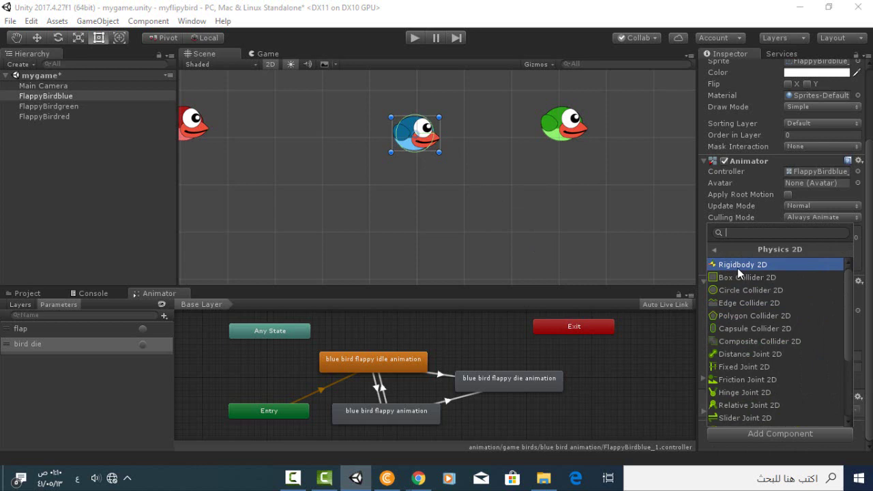
pyautogui.click(737, 268)
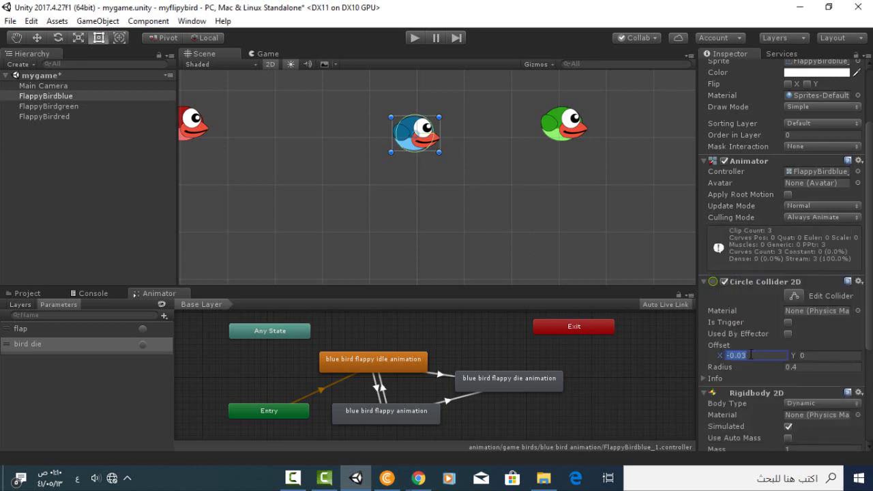
pyautogui.scroll(-1, 386, 150)
pyautogui.scroll(-2, 386, 150)
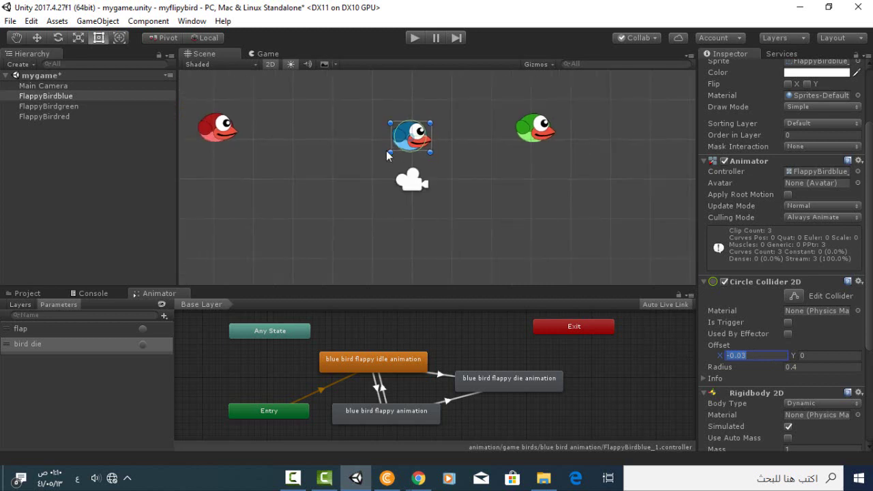
pyautogui.scroll(-1, 387, 150)
pyautogui.click(413, 39)
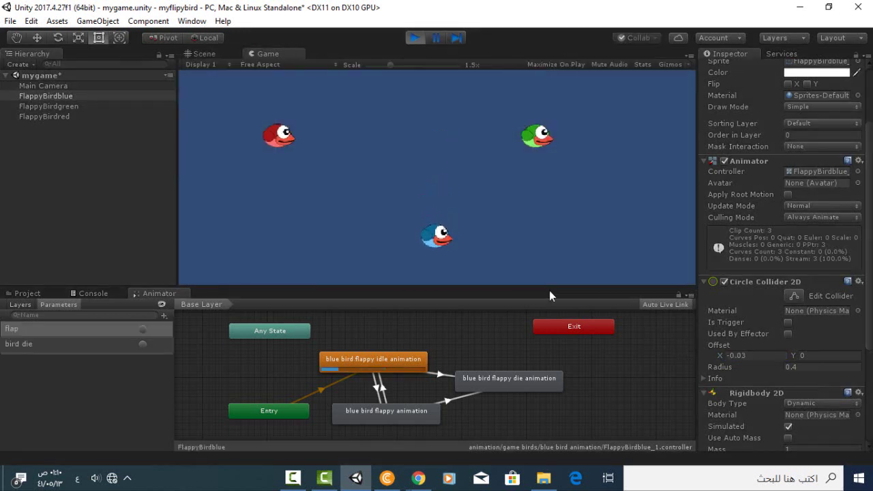
pyautogui.click(414, 38)
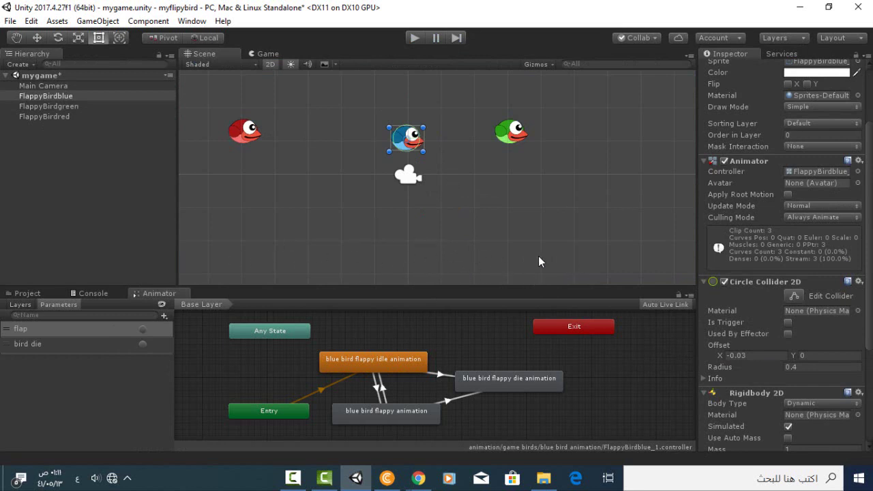
# Step: Drag the ground sprite from Flappy Bird Sprites into the scene below the birds
pyautogui.click(28, 294)
pyautogui.click(112, 337)
pyautogui.click(116, 348)
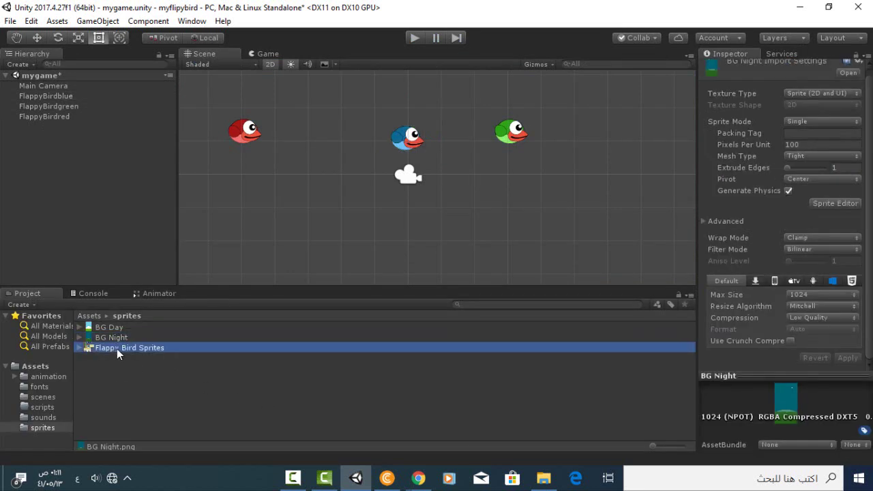
pyautogui.click(78, 348)
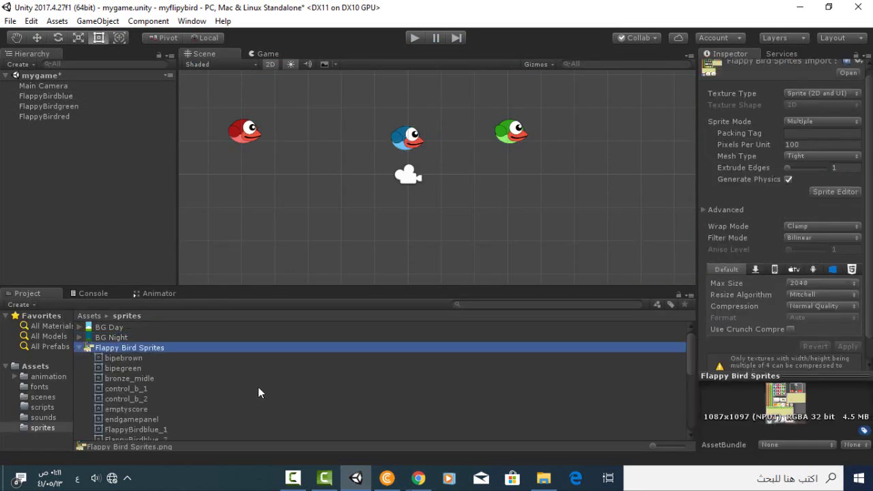
pyautogui.scroll(-3, 257, 381)
pyautogui.scroll(-2, 257, 381)
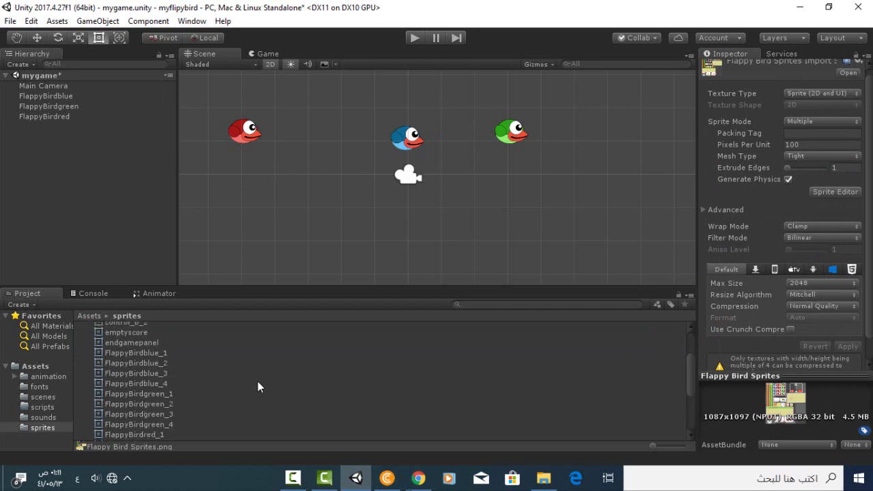
pyautogui.scroll(-3, 258, 380)
pyautogui.scroll(-2, 257, 380)
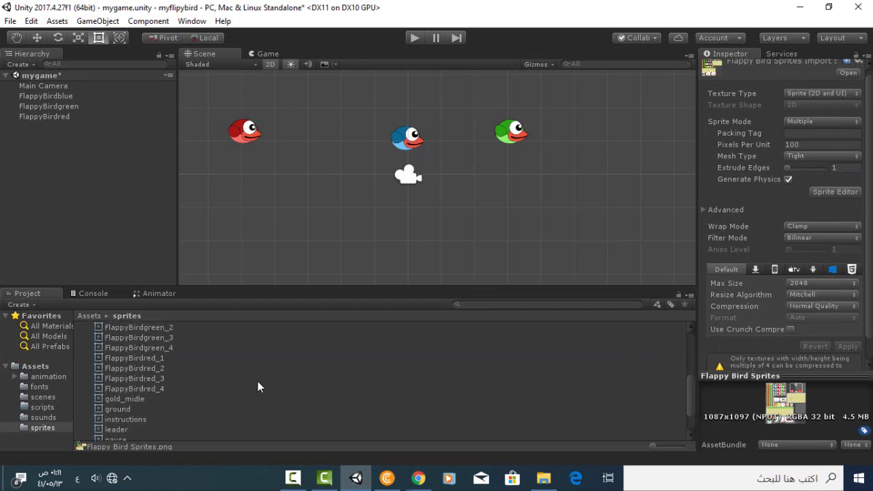
pyautogui.scroll(-2, 258, 383)
pyautogui.scroll(-1, 258, 383)
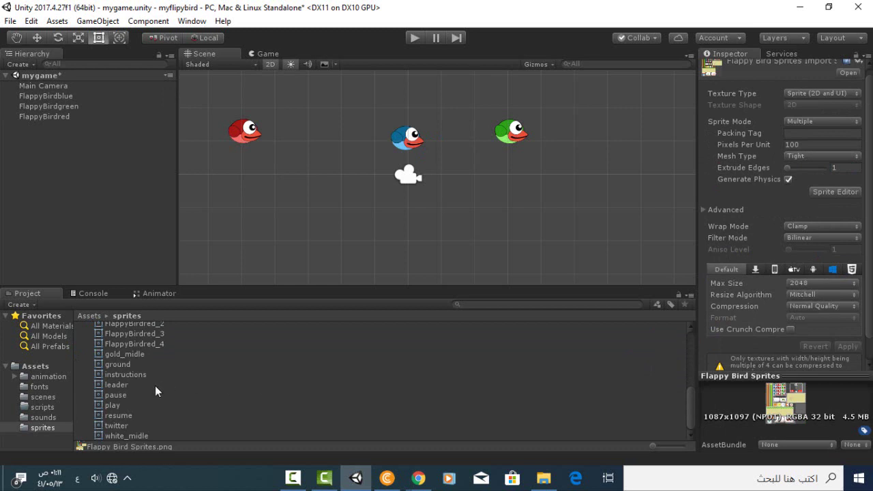
pyautogui.click(139, 366)
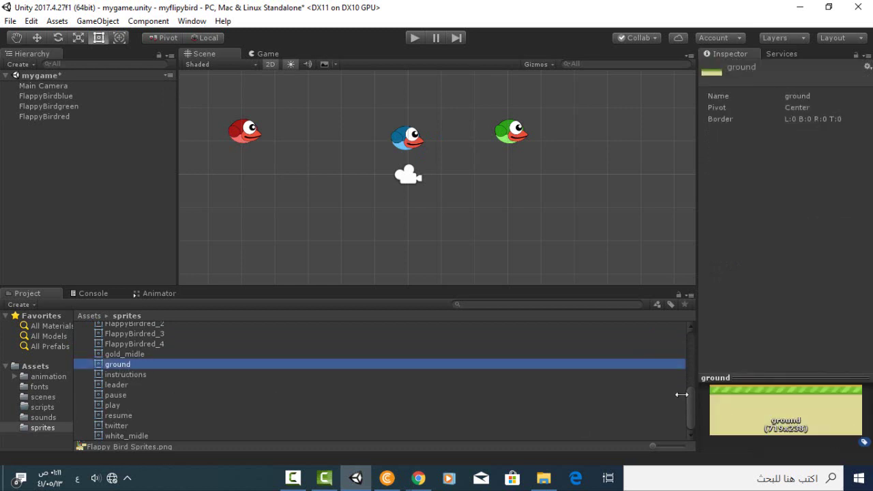
pyautogui.moveTo(118, 369); pyautogui.dragTo(400, 261)
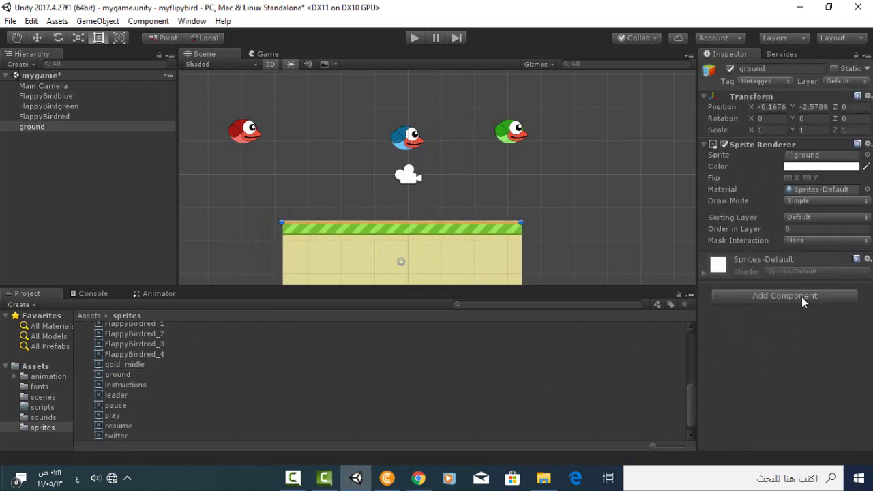
# Step: Give the ground a Box Collider 2D, test the bird landing on it, then delete the ground
pyautogui.click(802, 297)
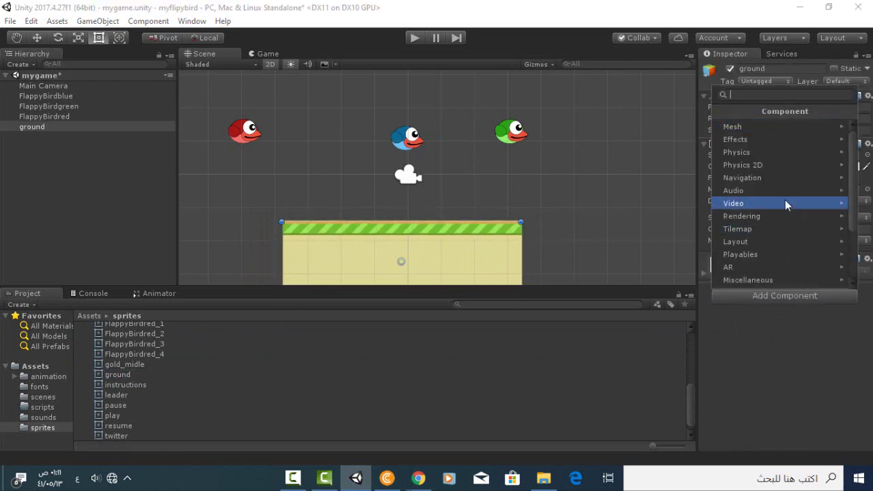
pyautogui.click(787, 164)
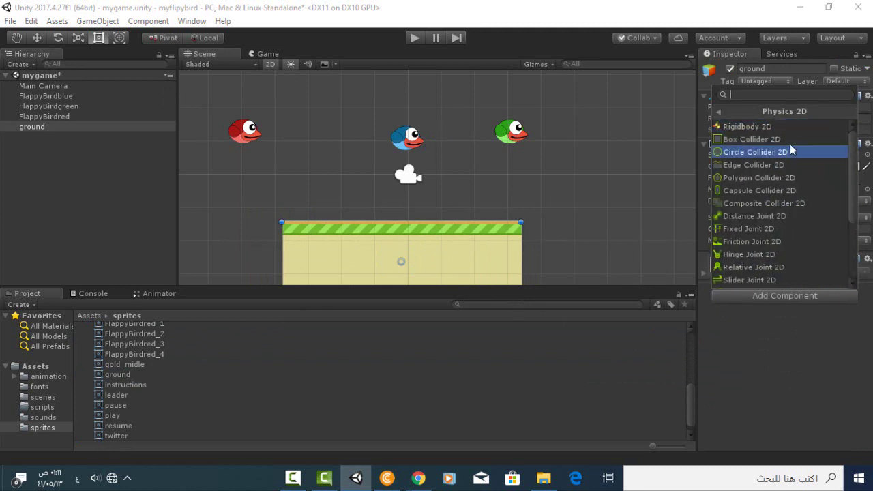
pyautogui.click(791, 143)
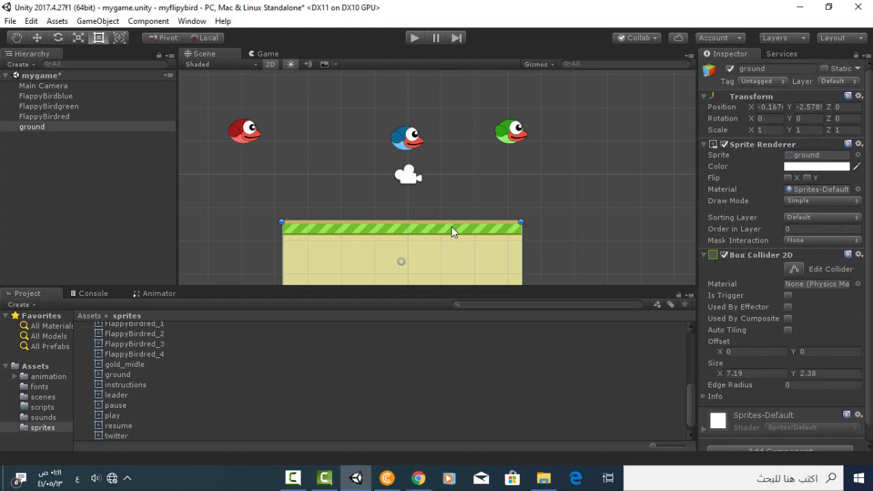
pyautogui.click(415, 38)
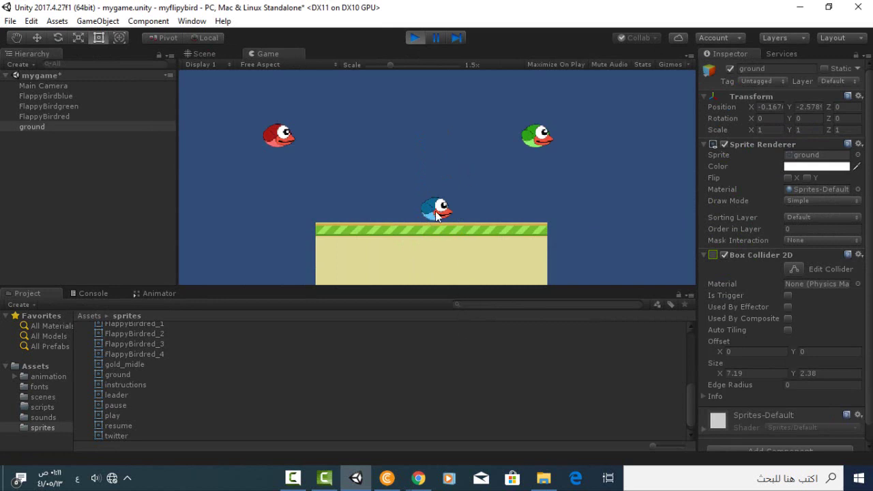
pyautogui.click(417, 37)
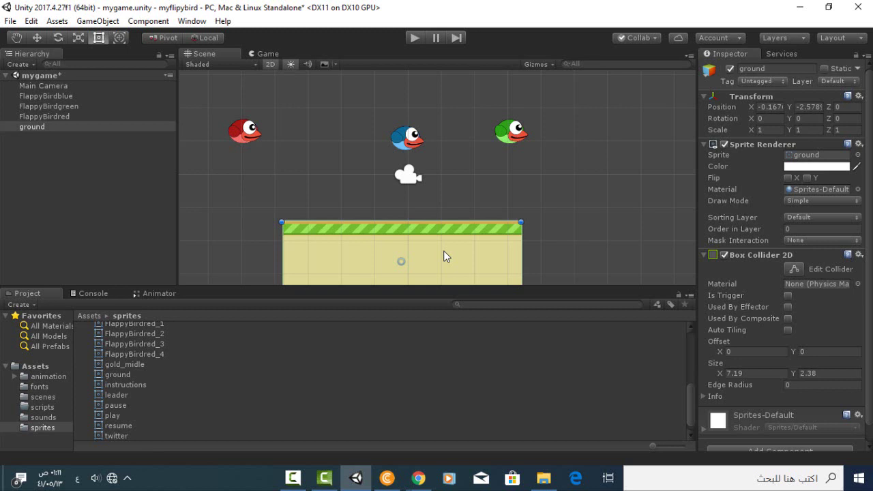
pyautogui.press('Delete')
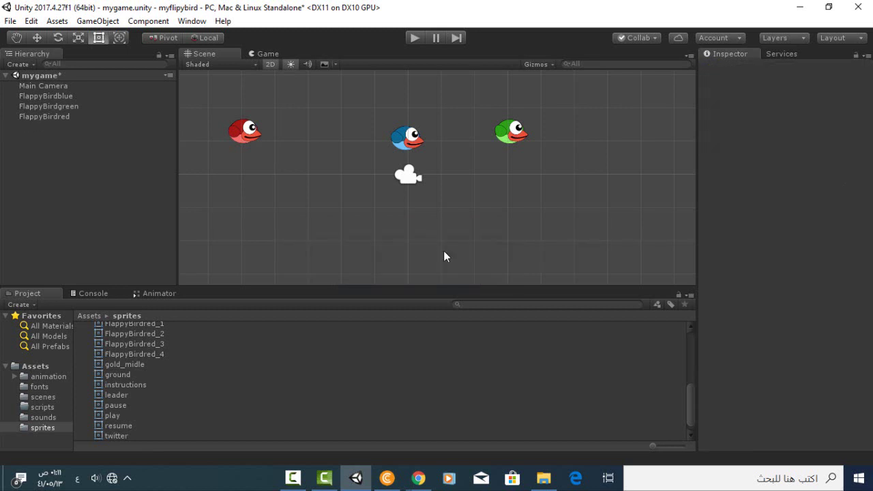
# Step: Review the blue bird's Circle Collider 2D and Rigidbody 2D, then show the top-level Assets folder
pyautogui.click(405, 150)
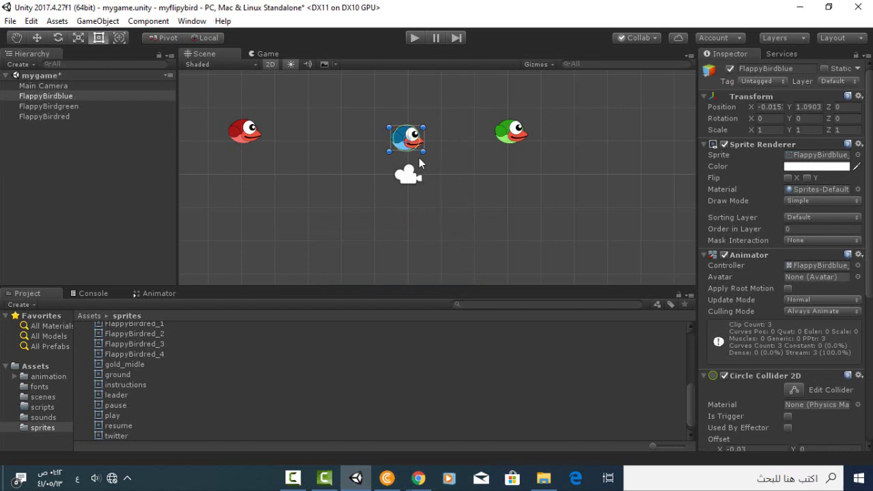
pyautogui.scroll(-3, 791, 330)
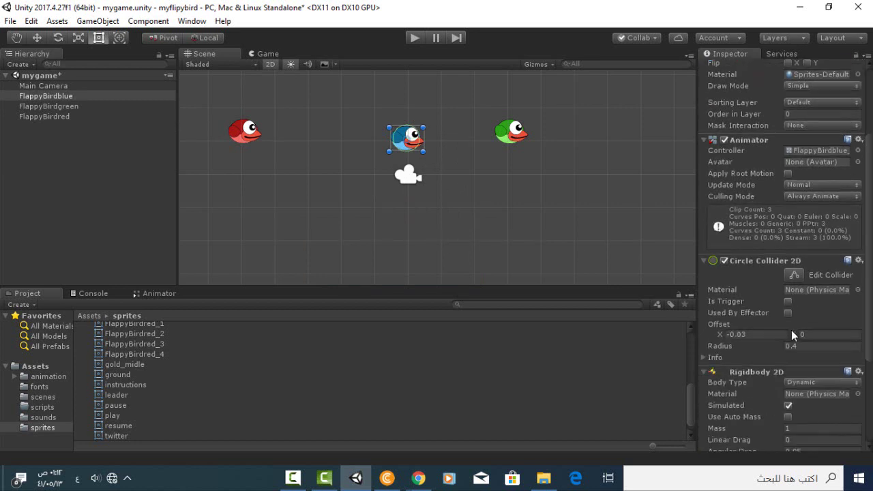
pyautogui.scroll(-2, 791, 330)
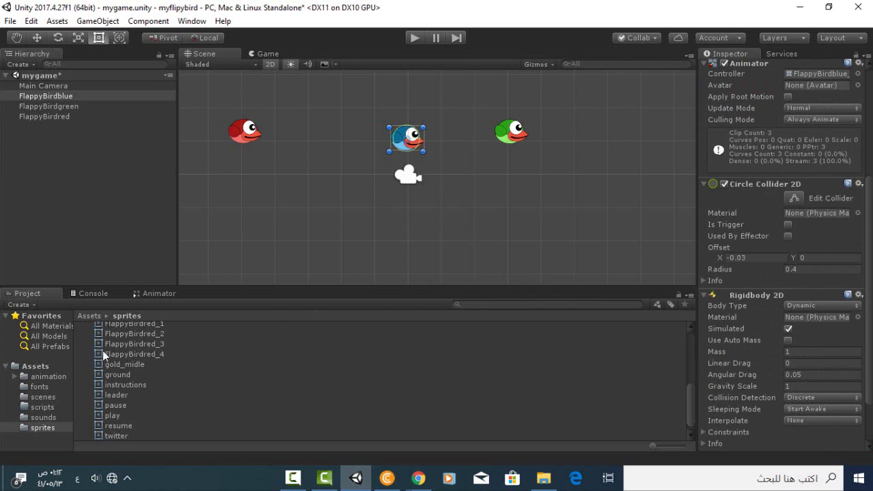
pyautogui.click(34, 367)
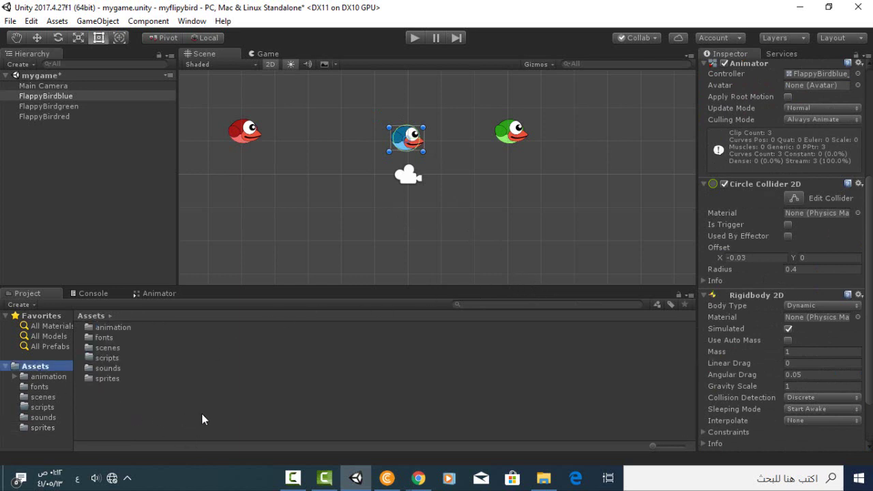
# Step: Create a folder named prefab under Assets and open it
pyautogui.rightClick(257, 388)
pyautogui.moveTo(342, 133)
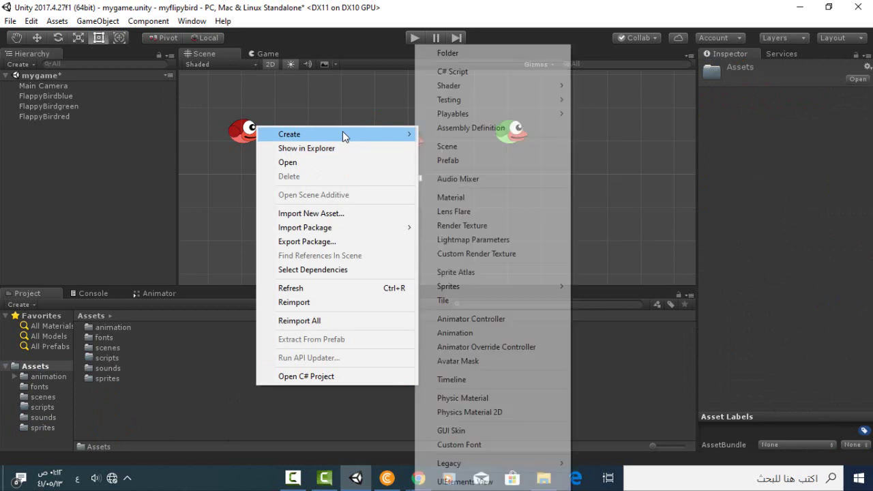
pyautogui.click(485, 55)
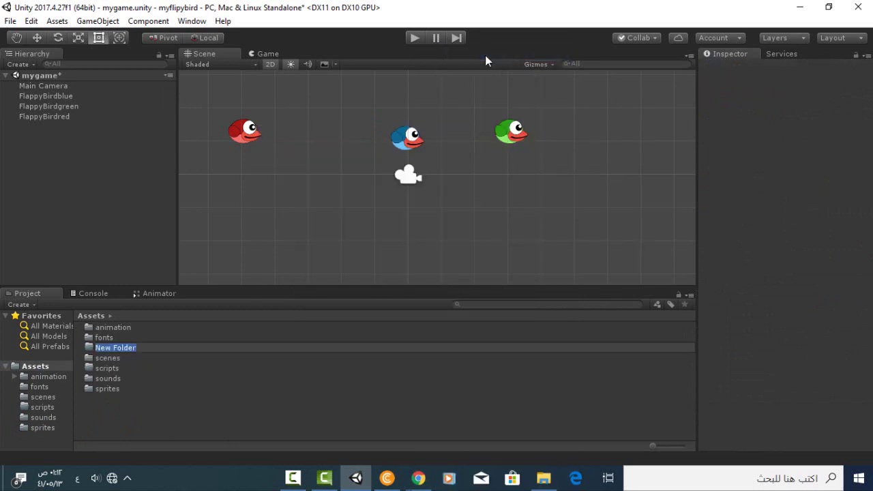
pyautogui.write('حقث')
pyautogui.write('بشلا')
pyautogui.hotkey('ctrl', 'a')
pyautogui.hotkey('alt', 'shift')
pyautogui.write('pref')
pyautogui.write('ab')
pyautogui.press('Return')
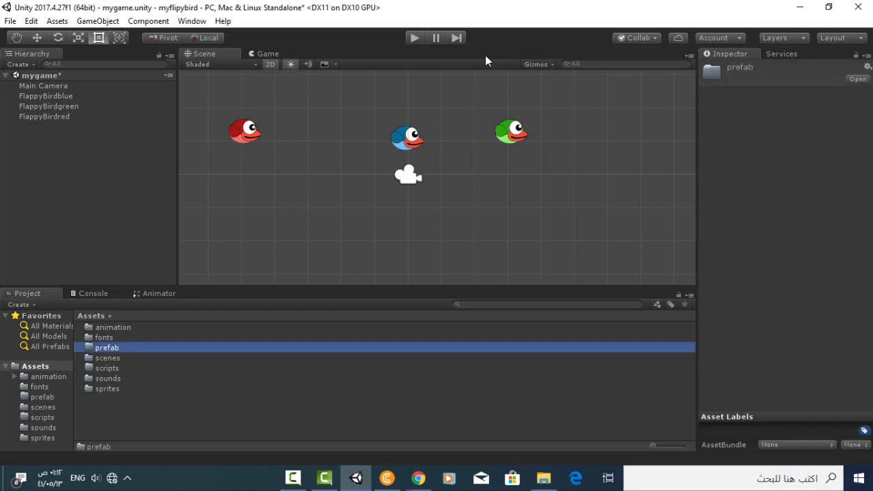
pyautogui.doubleClick(117, 348)
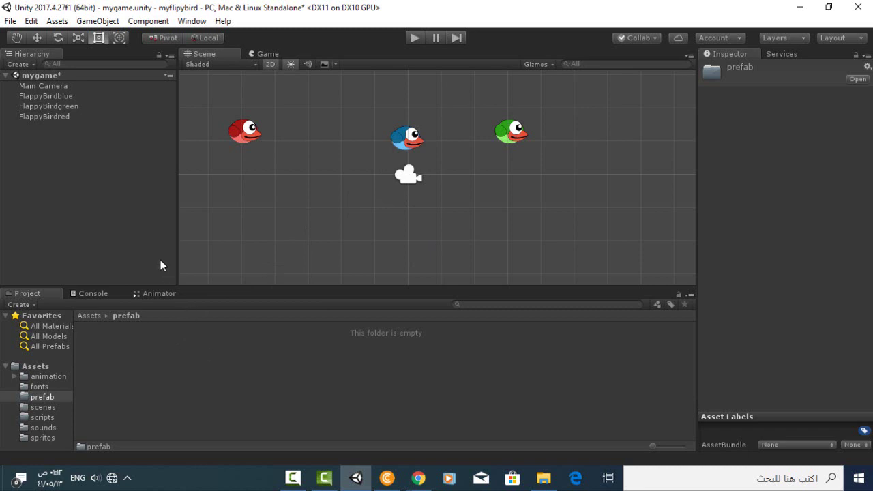
# Step: Drag FlappyBirdblue from the Hierarchy into the prefab folder to create its prefab
pyautogui.click(43, 97)
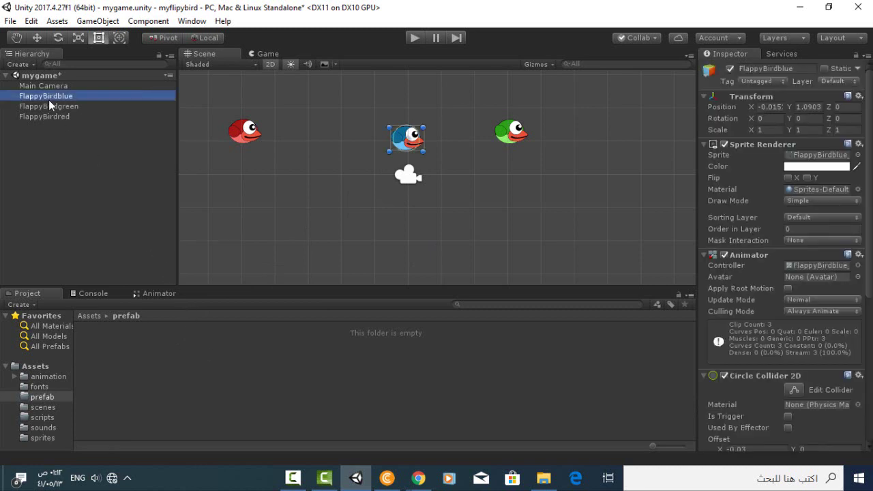
pyautogui.moveTo(59, 96)
pyautogui.mouseDown()
pyautogui.moveTo(107, 362)
pyautogui.moveTo(171, 385)
pyautogui.mouseUp()
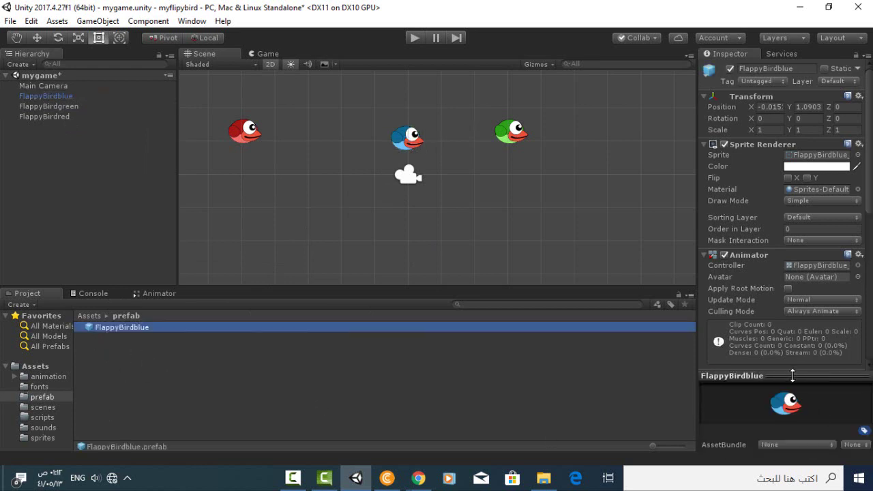
pyautogui.moveTo(797, 371)
pyautogui.mouseDown()
pyautogui.moveTo(796, 311)
pyautogui.moveTo(774, 393)
pyautogui.mouseUp()
pyautogui.scroll(-2, 740, 256)
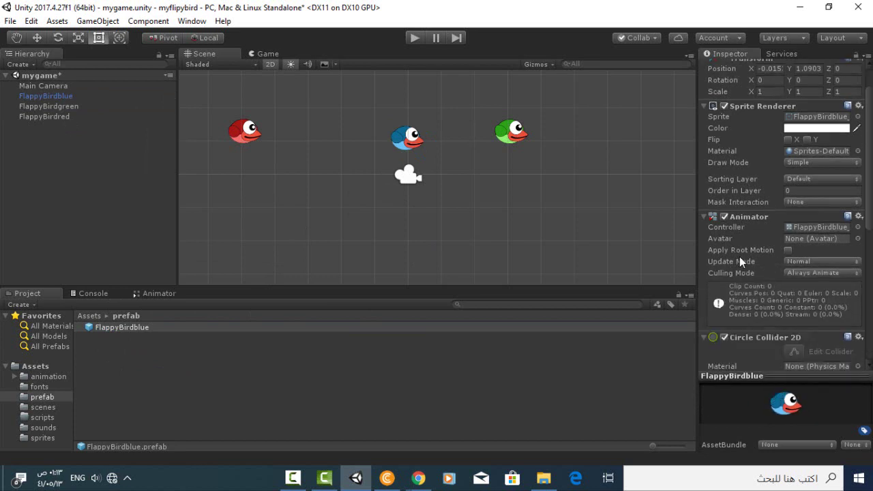
pyautogui.scroll(-2, 739, 257)
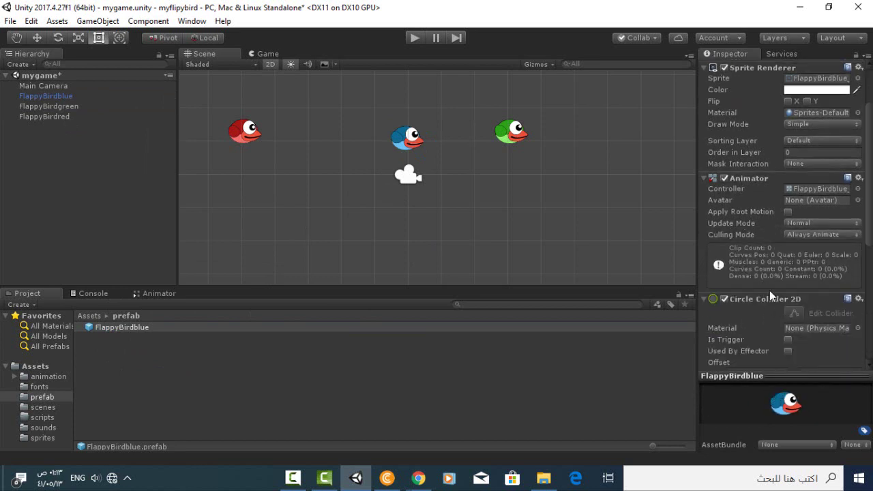
pyautogui.scroll(-2, 769, 294)
pyautogui.scroll(-1, 766, 265)
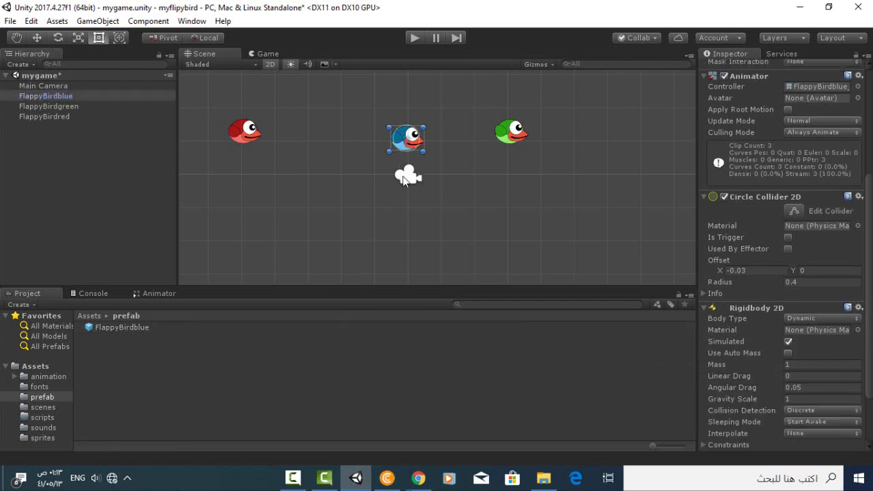
# Step: Replace the scene's blue bird with an instance of the FlappyBirdblue prefab
pyautogui.click(401, 143)
pyautogui.press('Delete')
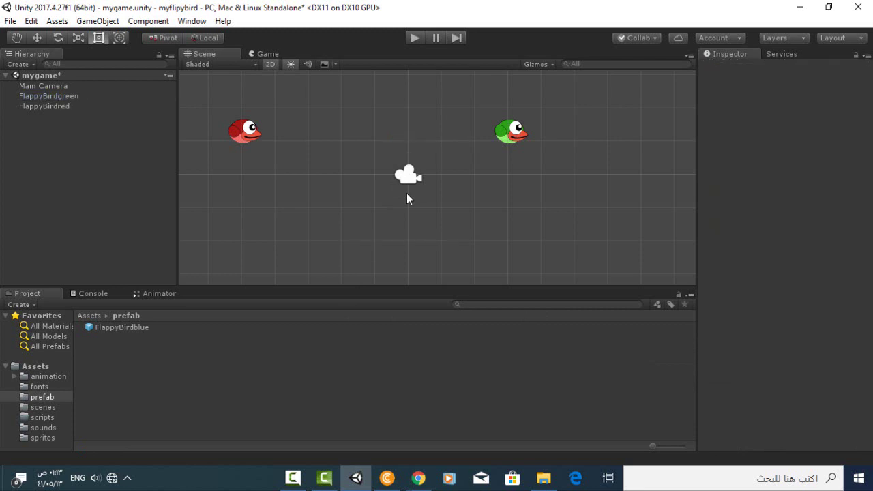
pyautogui.moveTo(110, 327); pyautogui.dragTo(404, 136)
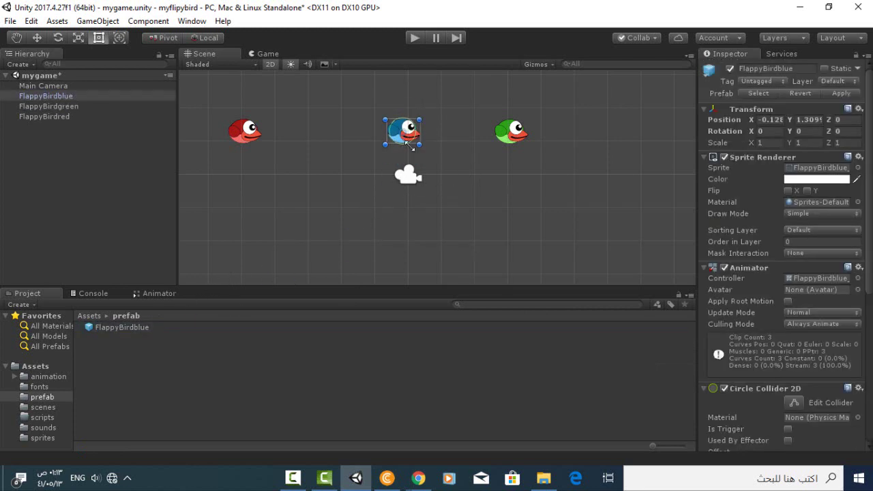
pyautogui.scroll(-3, 777, 143)
pyautogui.scroll(-2, 777, 144)
pyautogui.scroll(-1, 777, 145)
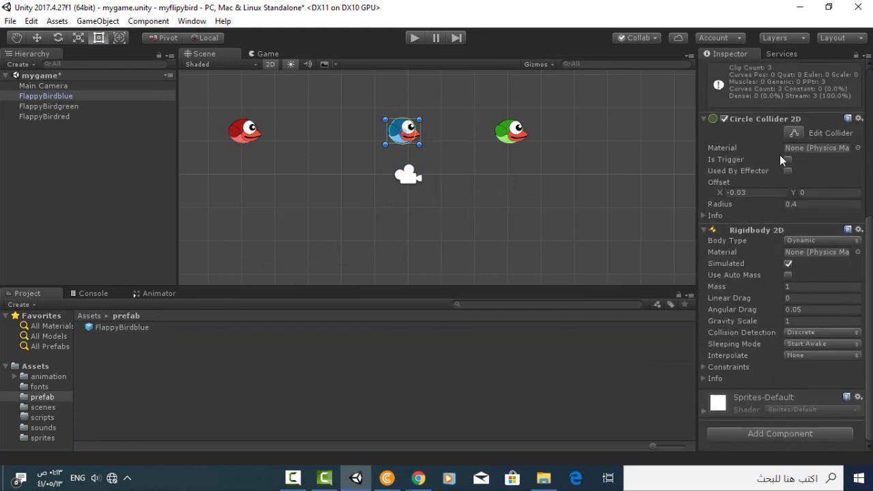
pyautogui.scroll(4, 761, 222)
pyautogui.scroll(3, 762, 221)
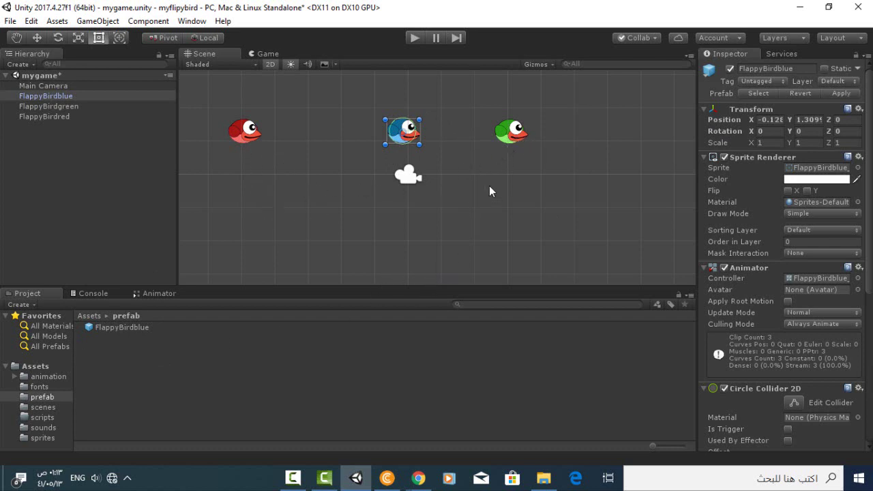
# Step: Give the green bird a Circle Collider 2D with Radius 0.4 and Offset X -0.03
pyautogui.click(514, 140)
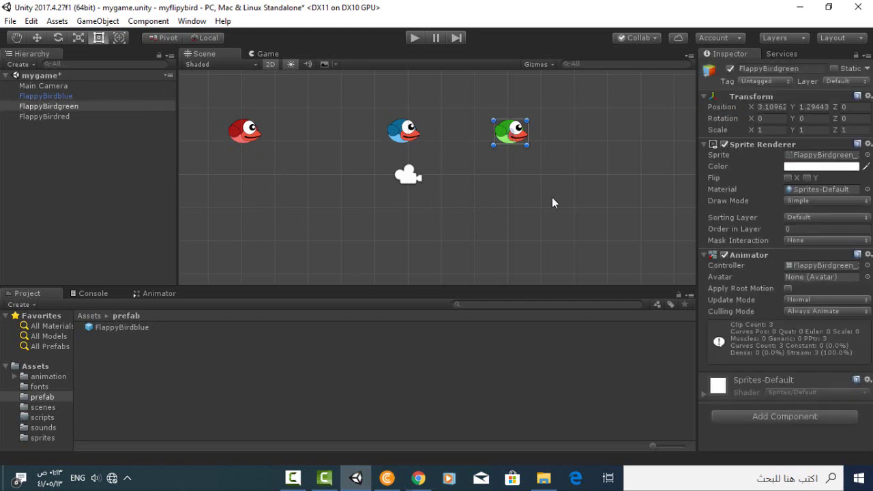
pyautogui.click(771, 416)
pyautogui.click(762, 287)
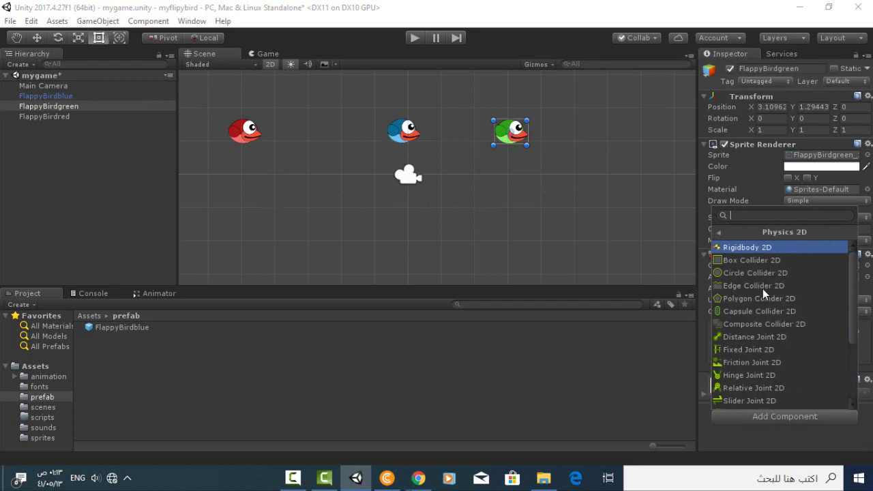
pyautogui.click(768, 273)
pyautogui.scroll(-3, 796, 346)
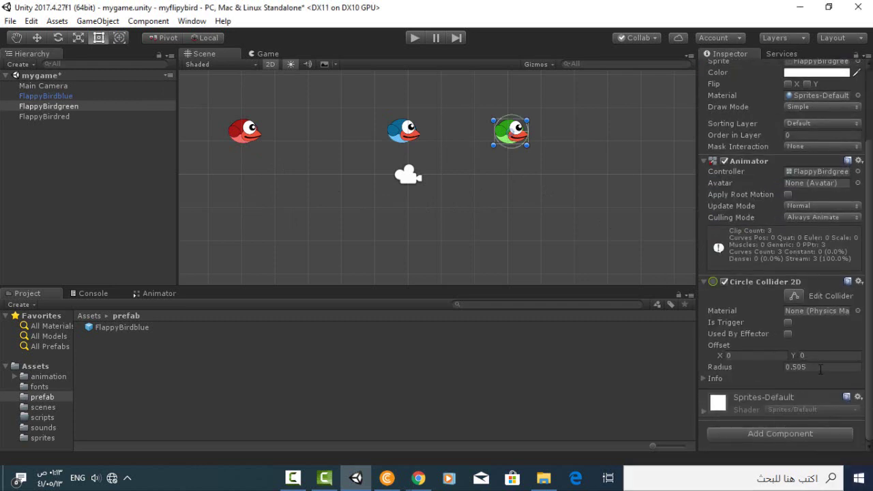
pyautogui.click(821, 369)
pyautogui.write('0.')
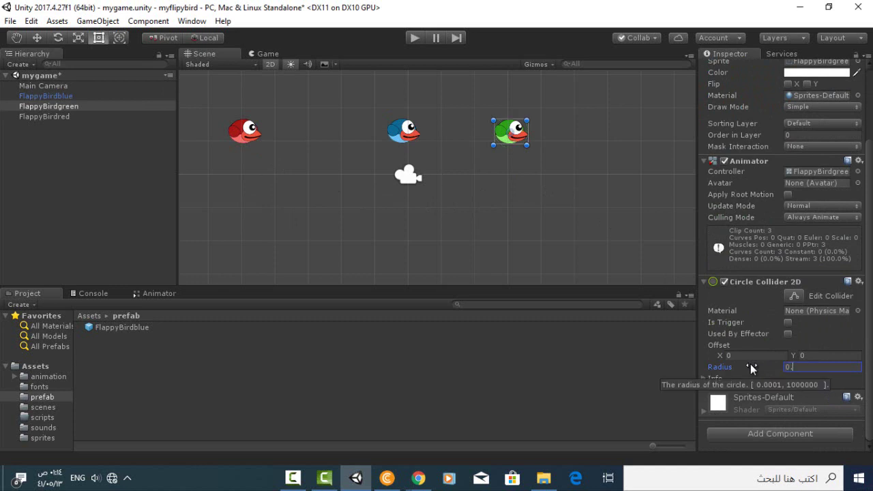
pyautogui.write('4')
pyautogui.click(750, 356)
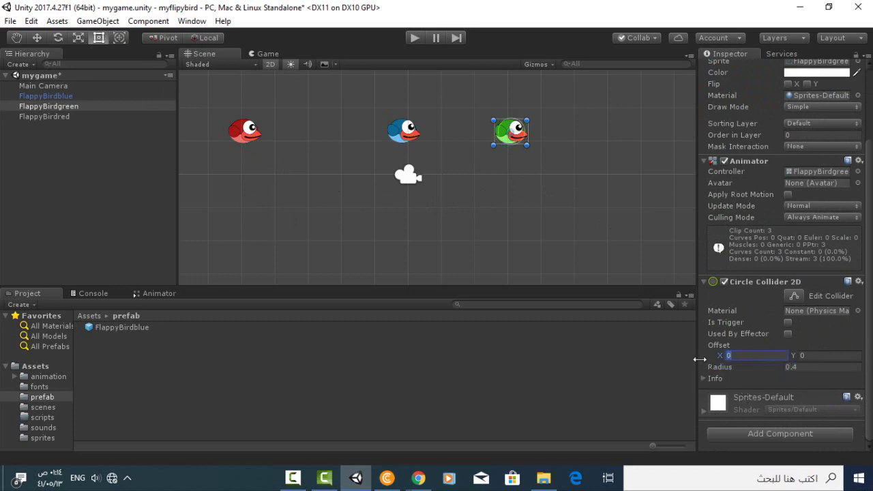
pyautogui.write('-0.')
pyautogui.write('03')
# Step: Add a Rigidbody 2D to the green bird, then deselect it
pyautogui.click(754, 434)
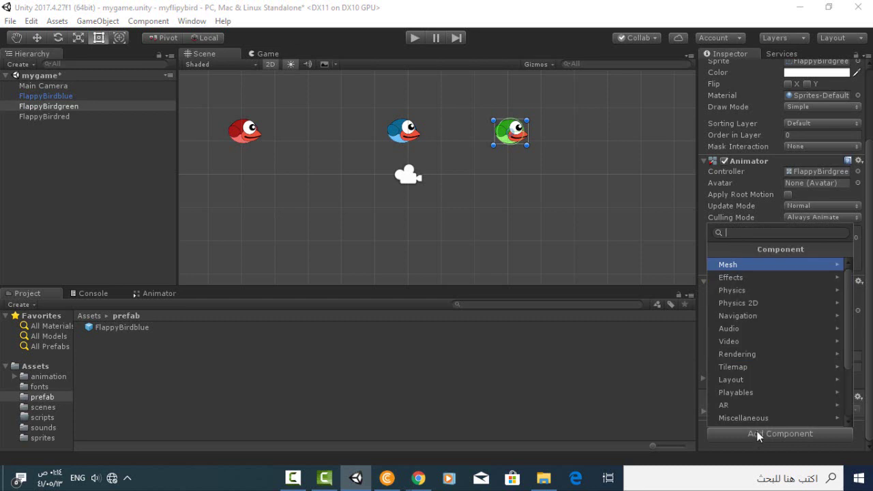
pyautogui.click(757, 303)
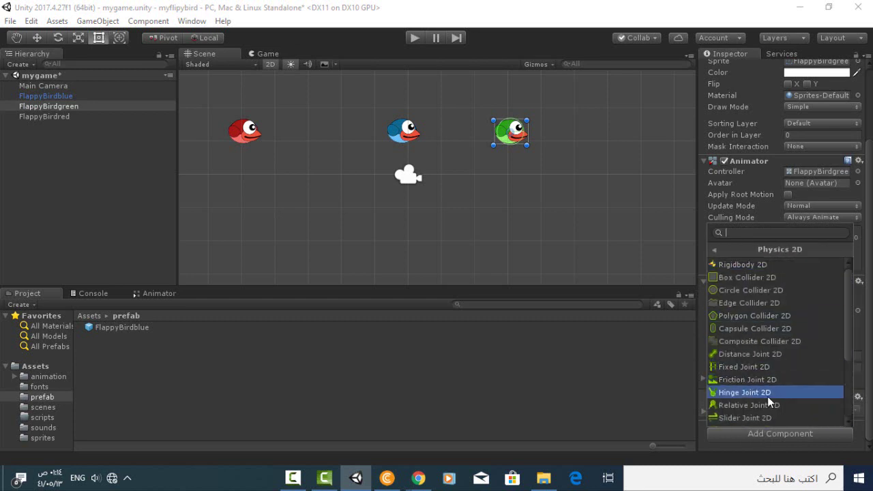
pyautogui.click(745, 290)
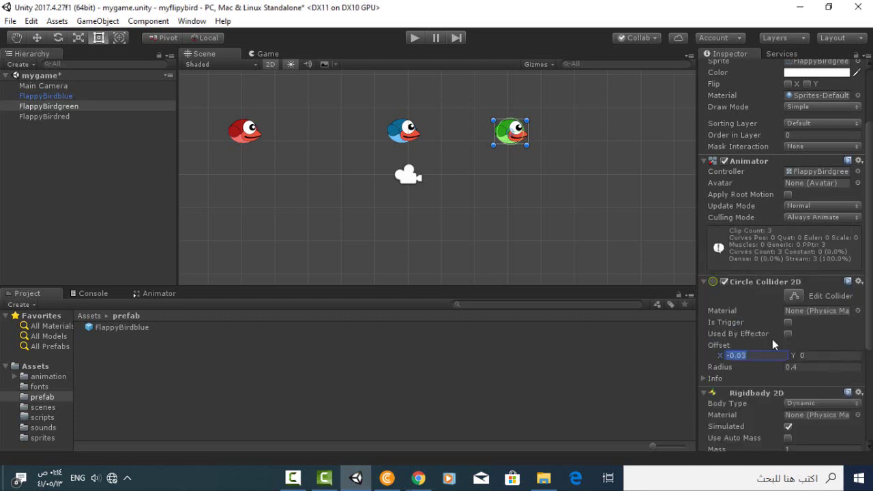
pyautogui.scroll(-3, 772, 339)
pyautogui.scroll(-1, 772, 338)
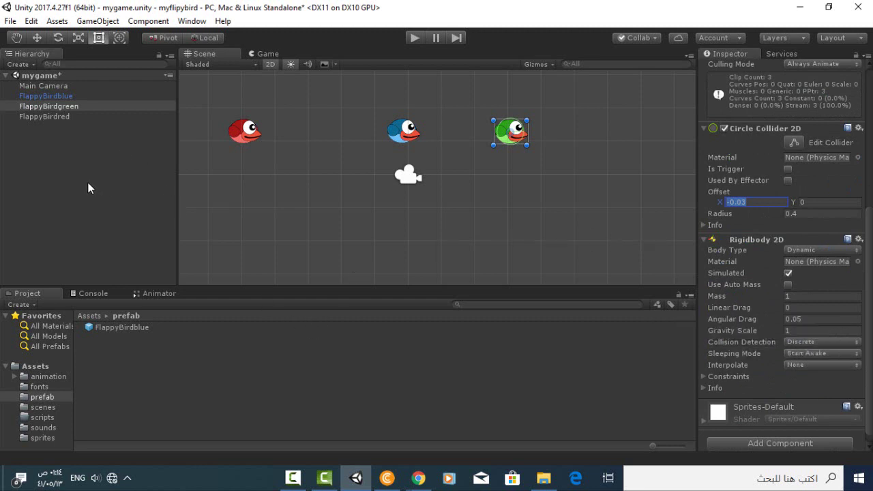
pyautogui.click(70, 172)
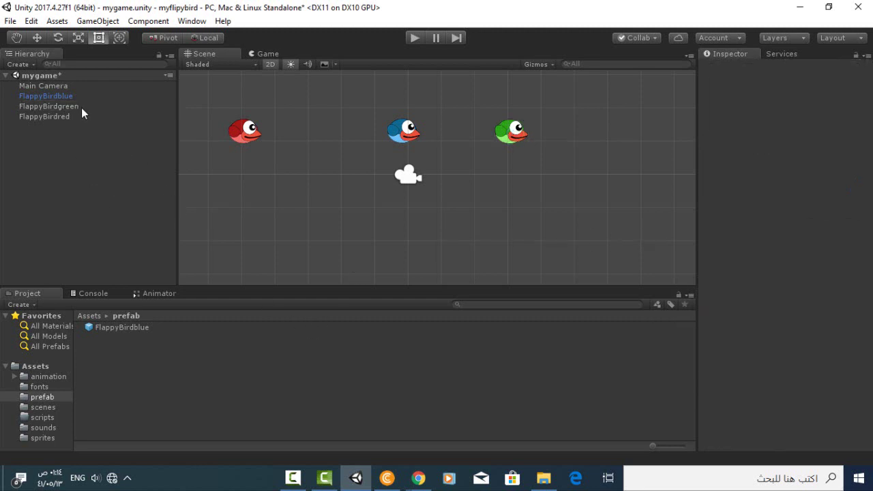
# Step: Make FlappyBirdgreen a prefab and replace the scene copy with an instance right of the blue bird
pyautogui.moveTo(82, 108); pyautogui.dragTo(123, 350)
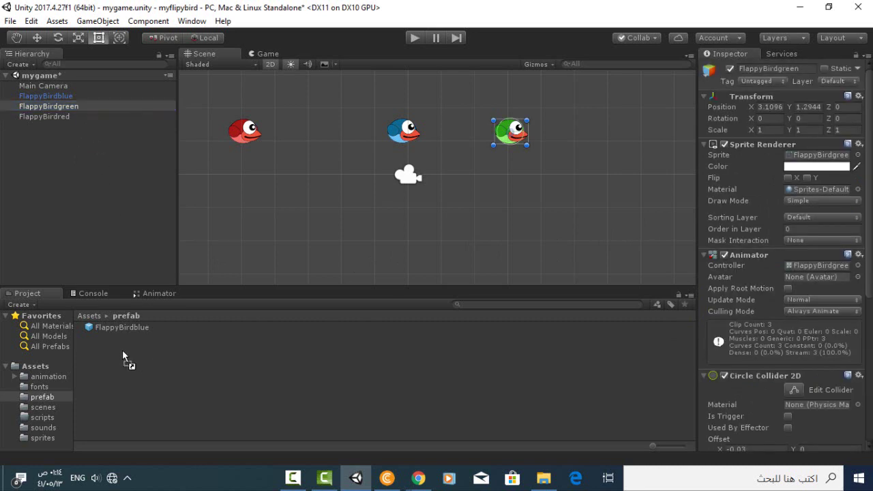
pyautogui.moveTo(114, 347); pyautogui.dragTo(128, 352)
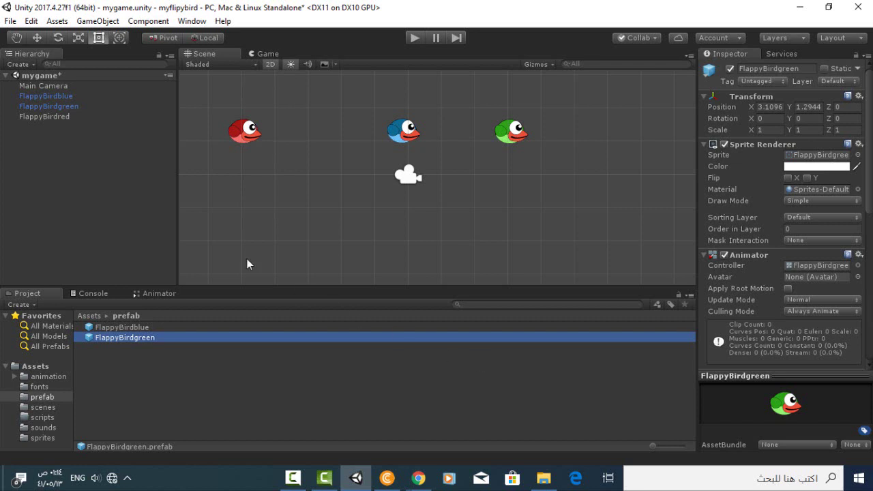
pyautogui.click(506, 139)
pyautogui.press('Delete')
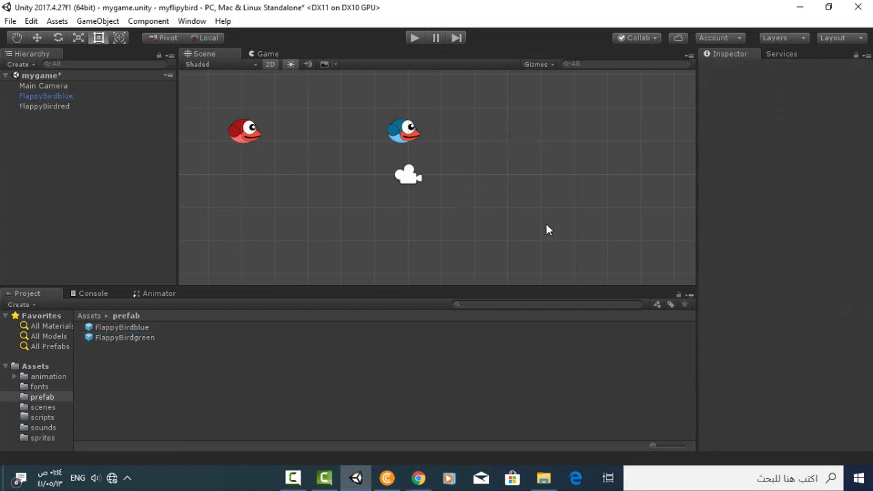
pyautogui.moveTo(110, 338); pyautogui.dragTo(510, 183)
pyautogui.moveTo(510, 183); pyautogui.dragTo(497, 115)
# Step: Give FlappyBirdred a Circle Collider 2D with radius 0.4 and X offset -0.03
pyautogui.click(247, 138)
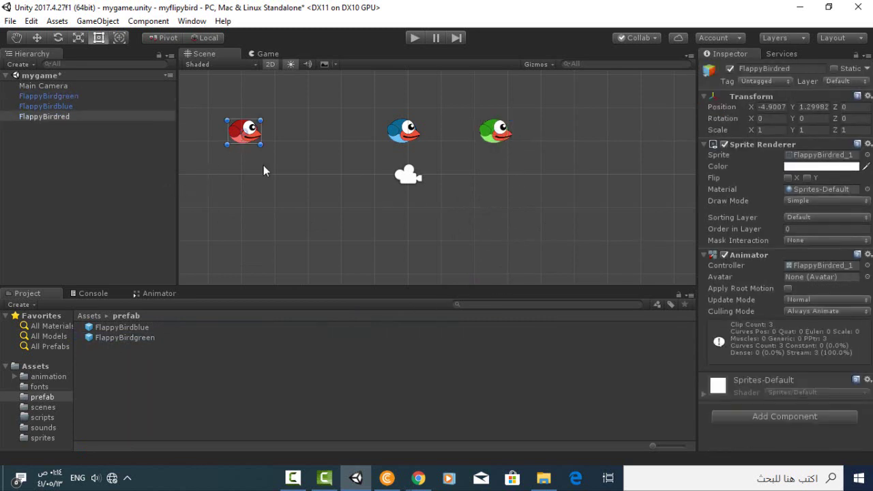
pyautogui.click(751, 420)
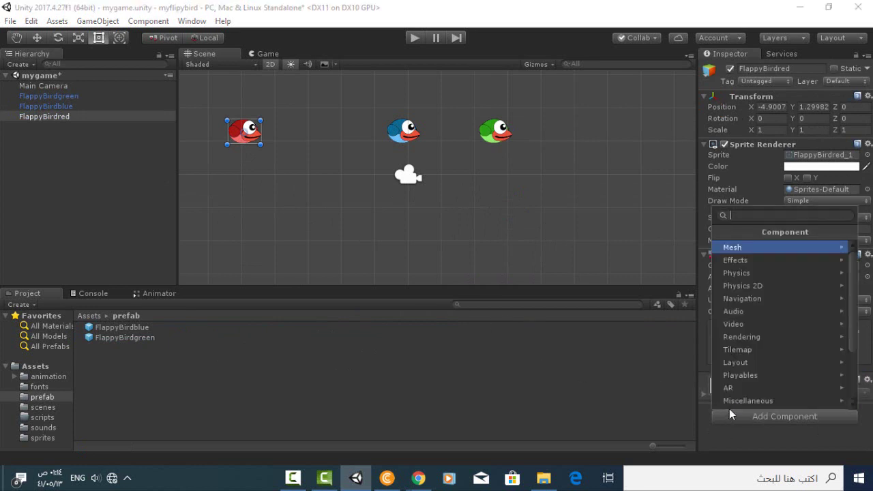
pyautogui.click(758, 288)
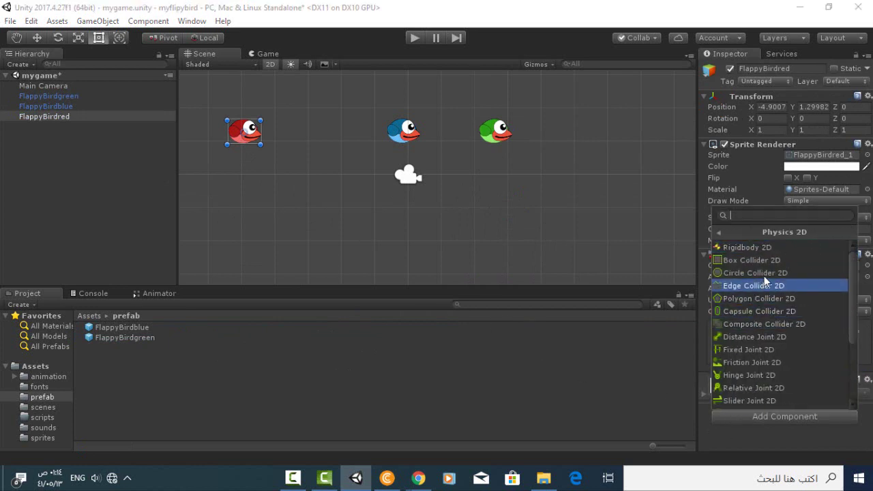
pyautogui.click(764, 276)
pyautogui.scroll(-3, 770, 392)
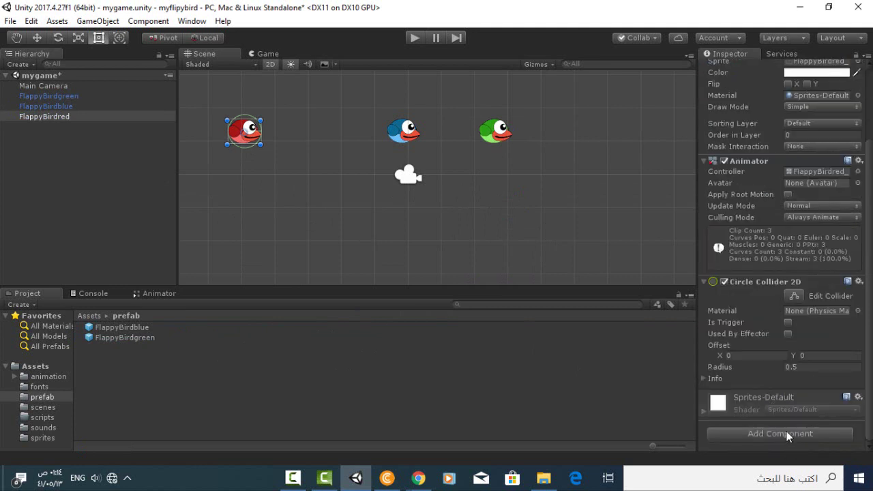
pyautogui.click(813, 367)
pyautogui.write('0.4')
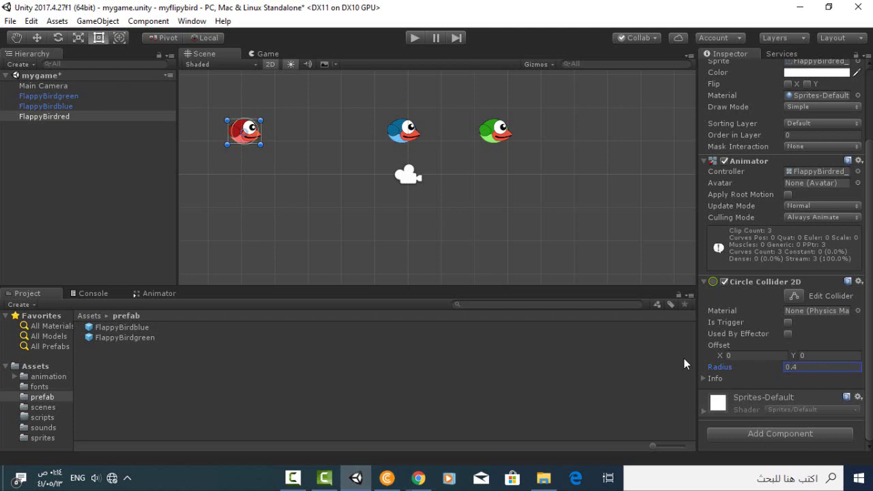
pyautogui.click(741, 356)
pyautogui.write('-')
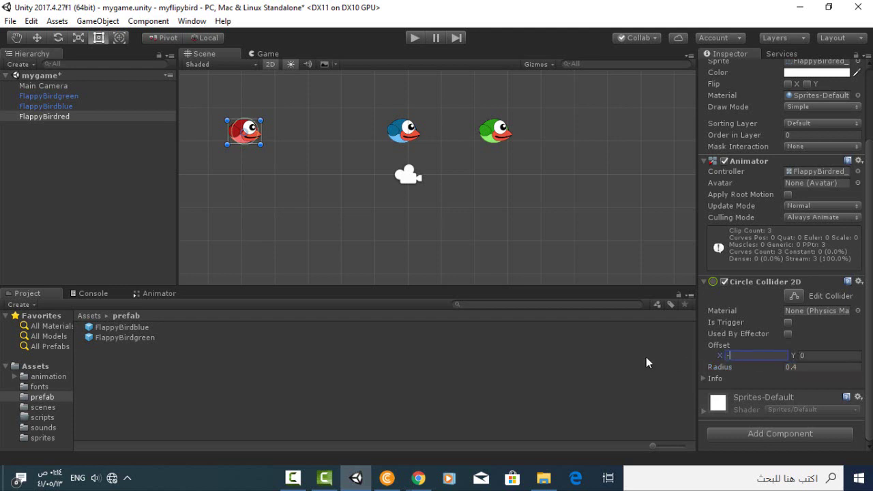
pyautogui.write('0.0')
pyautogui.write('3')
# Step: Add a Rigidbody 2D component to the red bird
pyautogui.click(765, 435)
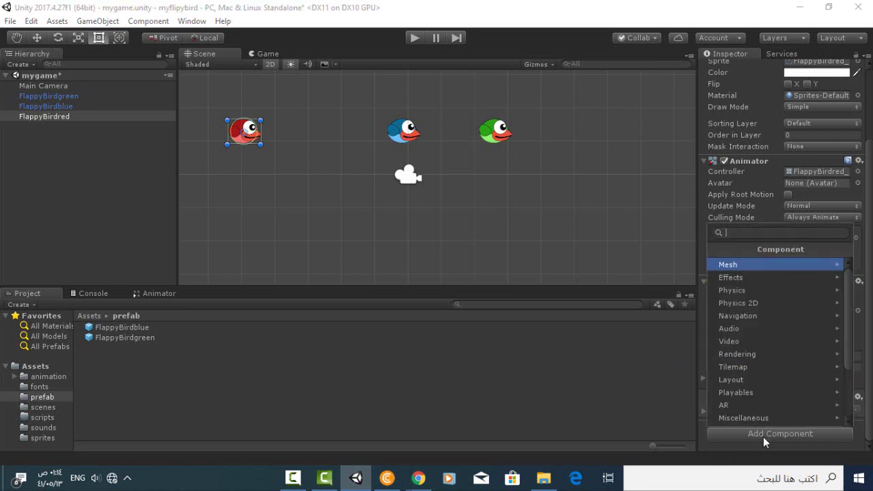
pyautogui.click(783, 304)
pyautogui.click(778, 268)
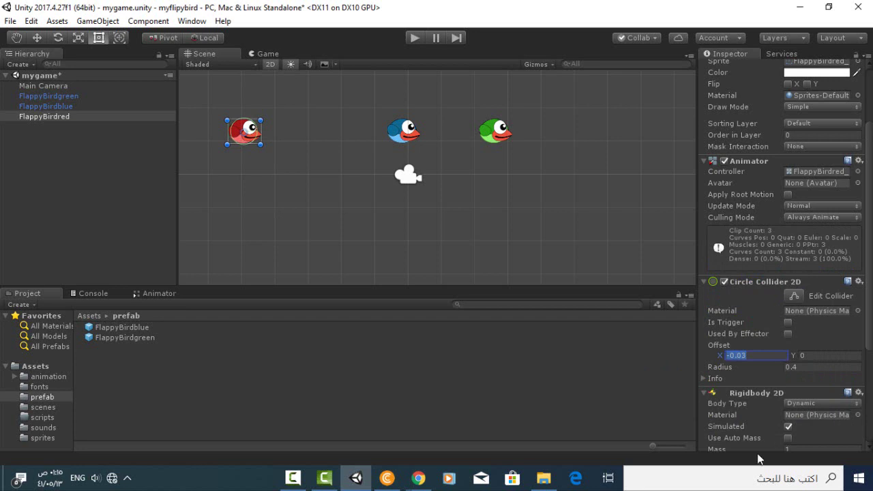
pyautogui.scroll(-2, 763, 421)
pyautogui.scroll(-2, 763, 419)
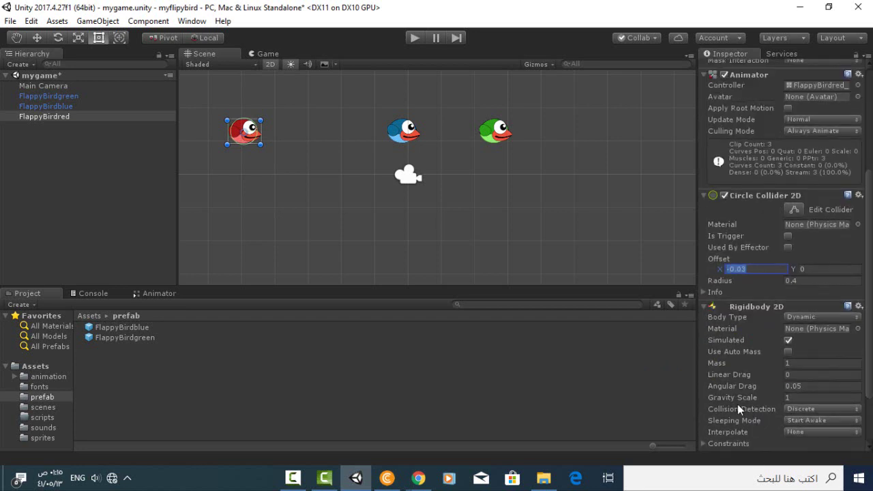
pyautogui.scroll(2, 738, 405)
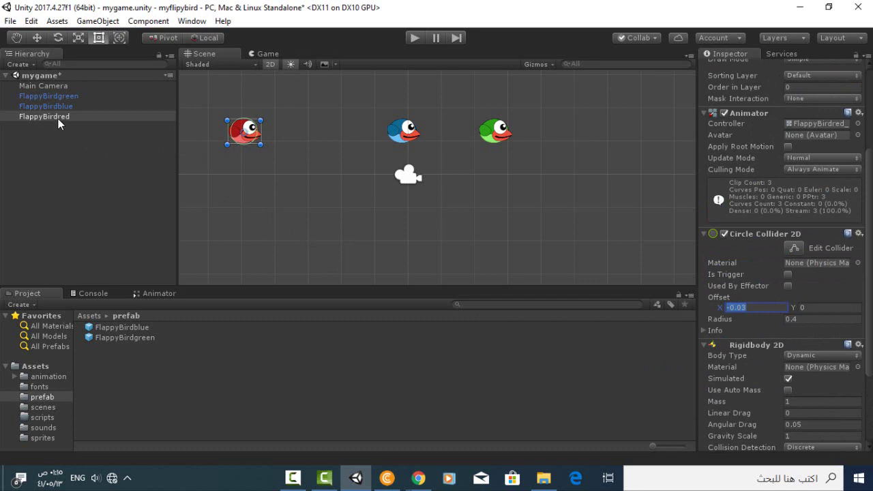
# Step: Save FlappyBirdred into the prefab folder and replace the scene's red bird with the prefab instance
pyautogui.moveTo(57, 118)
pyautogui.mouseDown()
pyautogui.moveTo(127, 374)
pyautogui.moveTo(157, 383)
pyautogui.mouseUp()
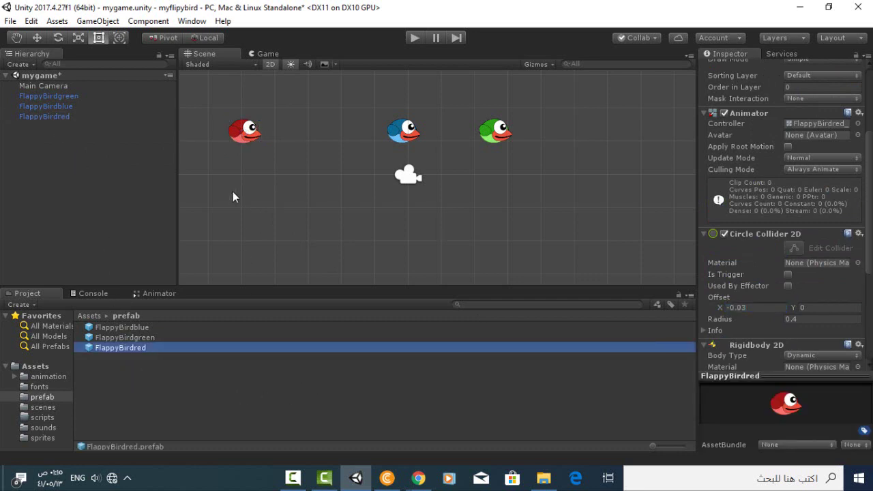
pyautogui.click(238, 139)
pyautogui.press('Delete')
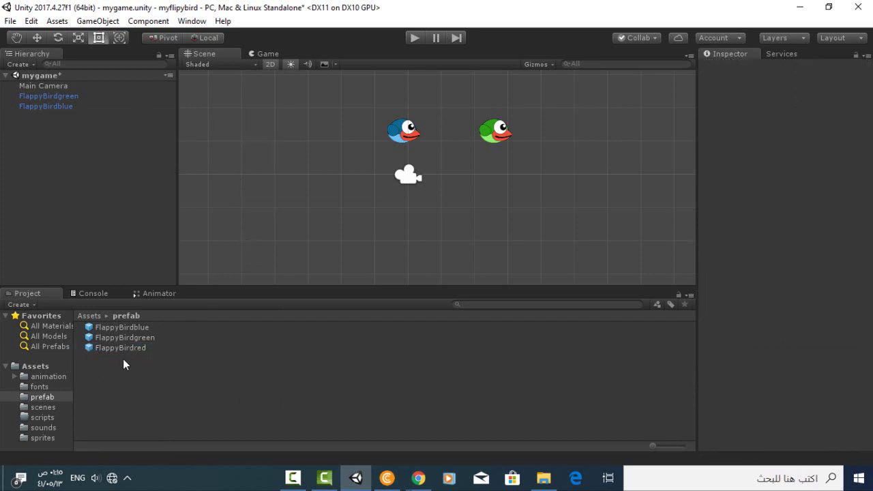
pyautogui.moveTo(128, 348); pyautogui.dragTo(296, 135)
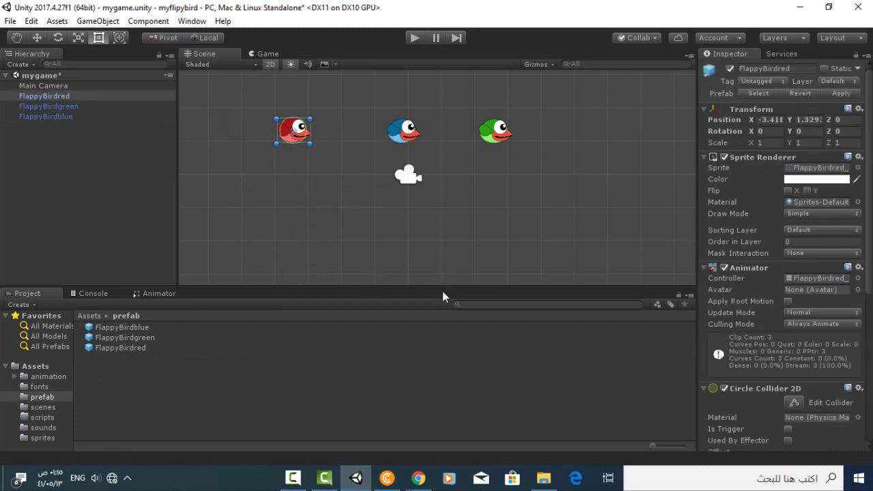
pyautogui.click(415, 38)
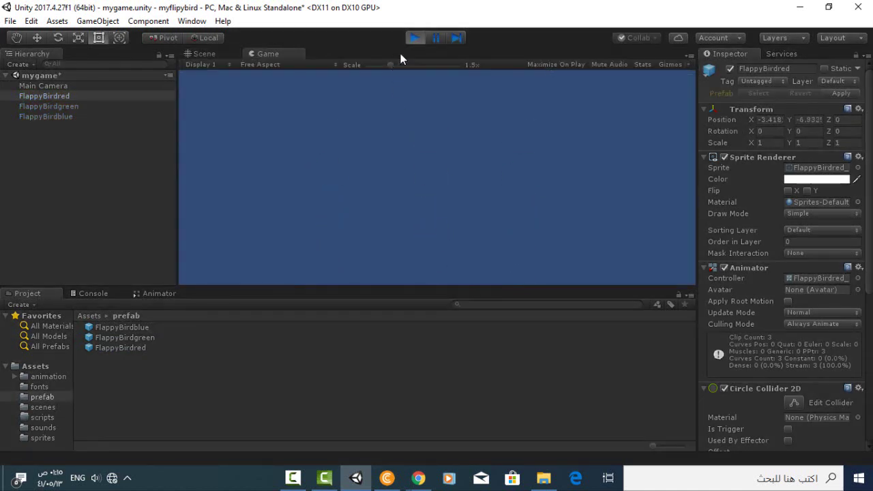
pyautogui.click(414, 38)
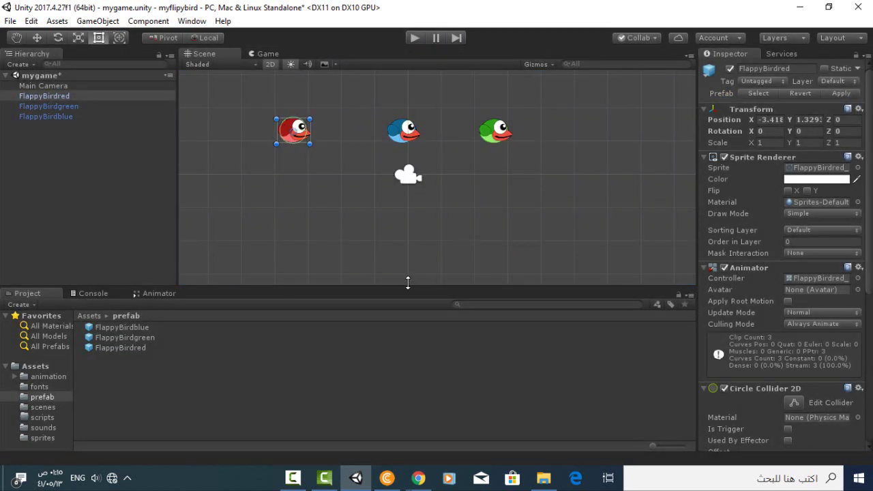
pyautogui.scroll(-5, 734, 356)
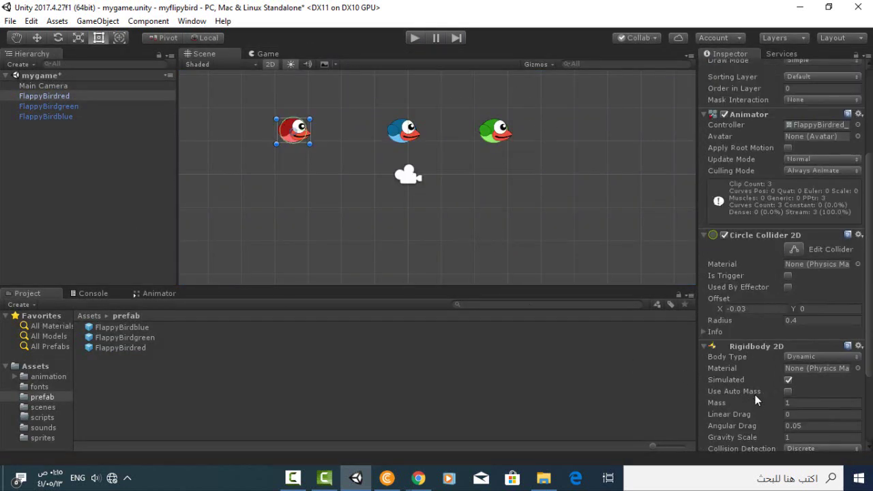